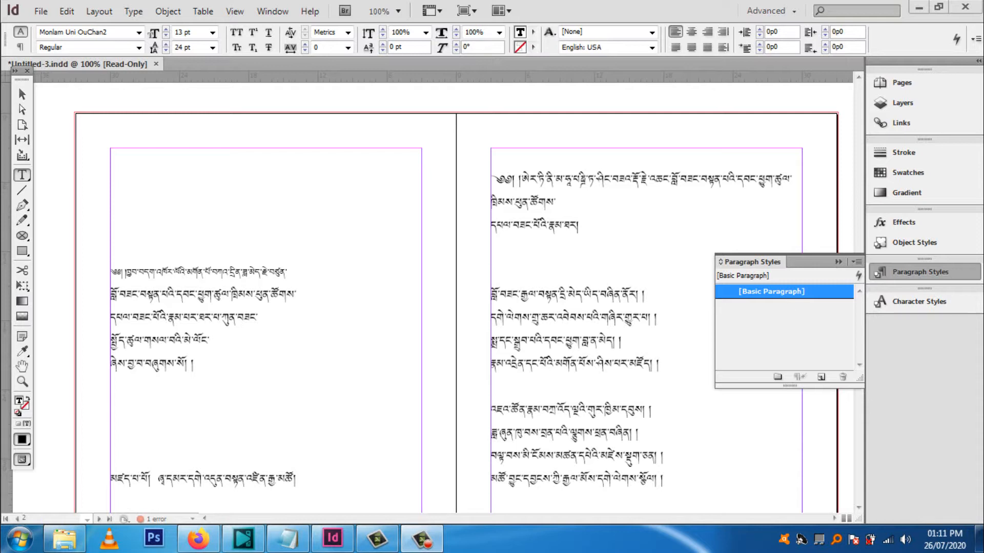
Choose the Advanced workspace and display the paragraph styles list
left_click(918, 272)
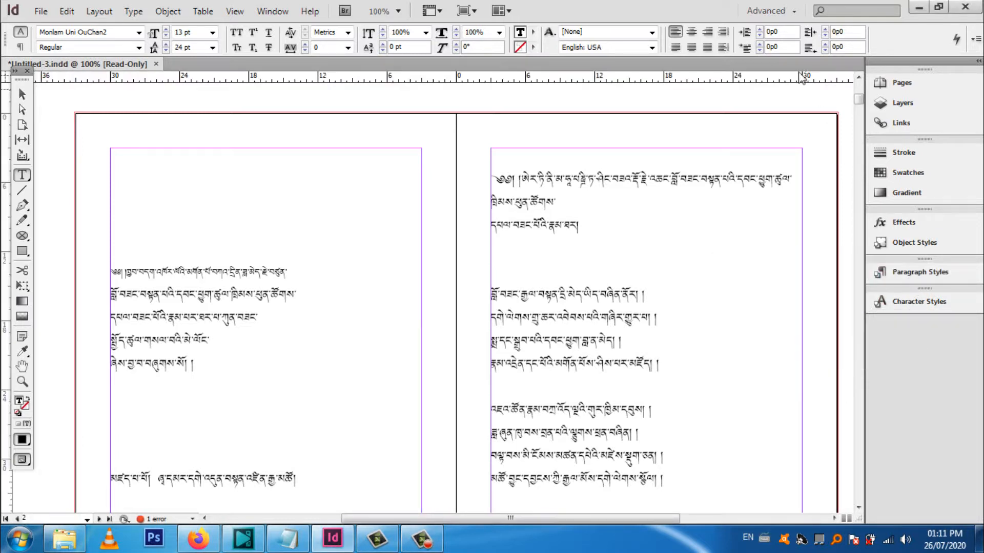
left_click(902, 273)
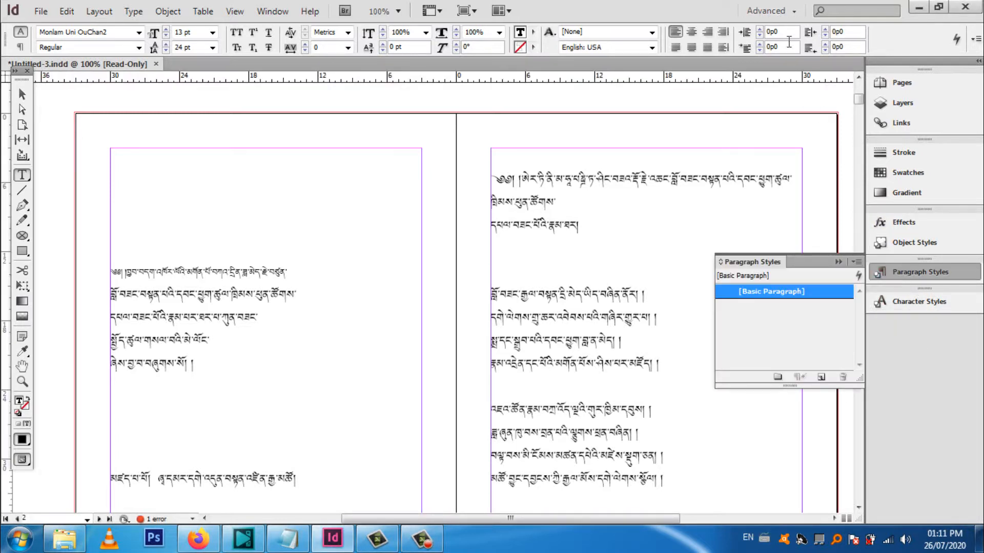
left_click(785, 13)
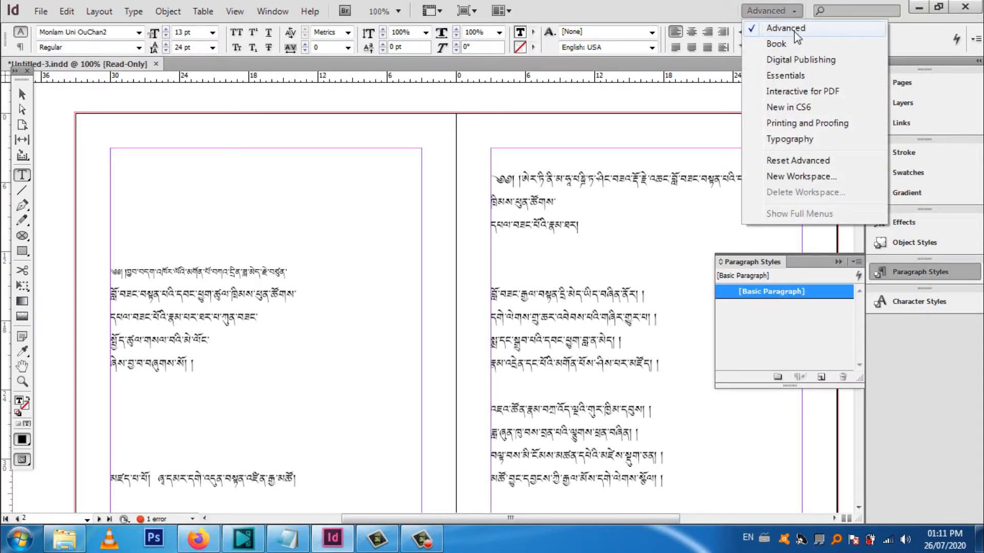
left_click(794, 31)
left_click(839, 262)
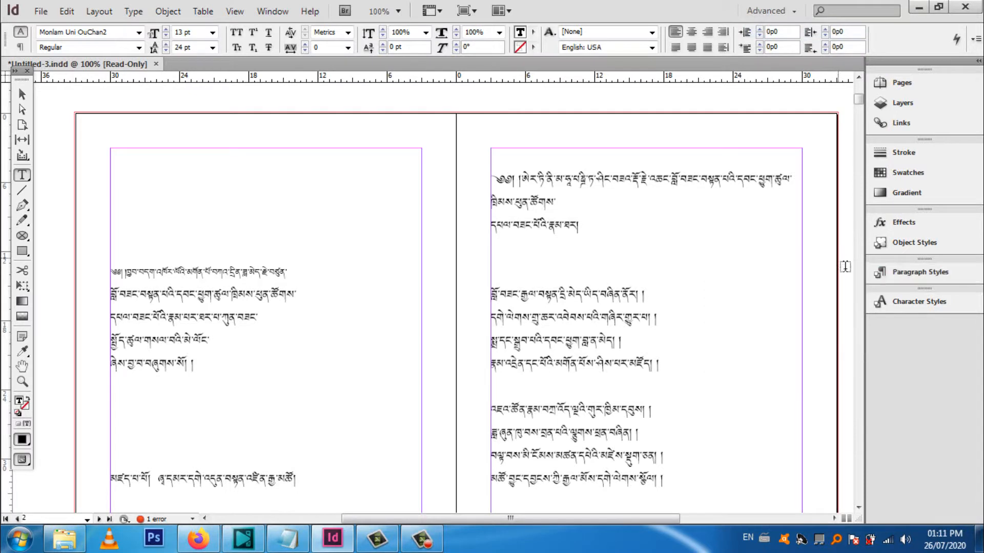
left_click(915, 276)
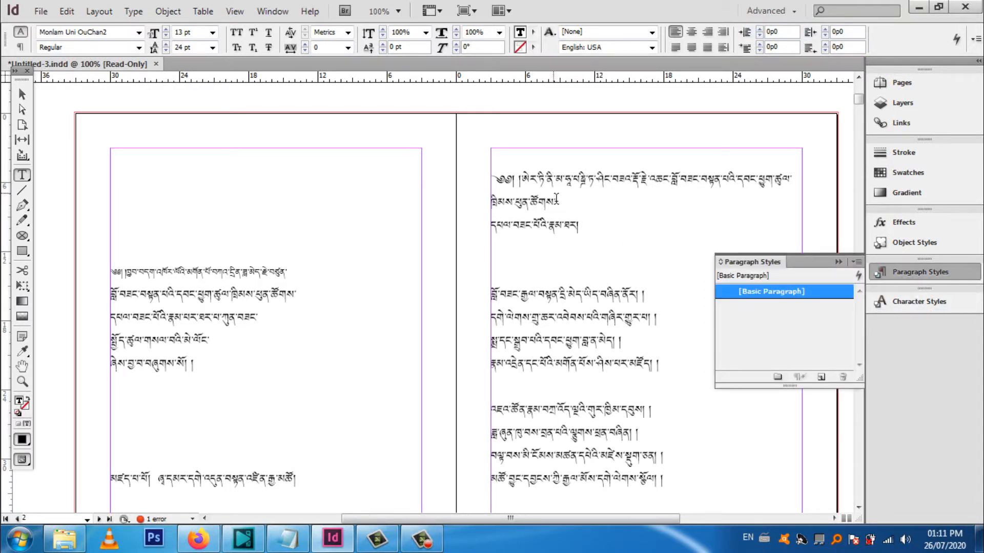
Look through the opening spreads up to page 8, examining the layout of the title, verses and body text
scroll(564, 399, "down", 6)
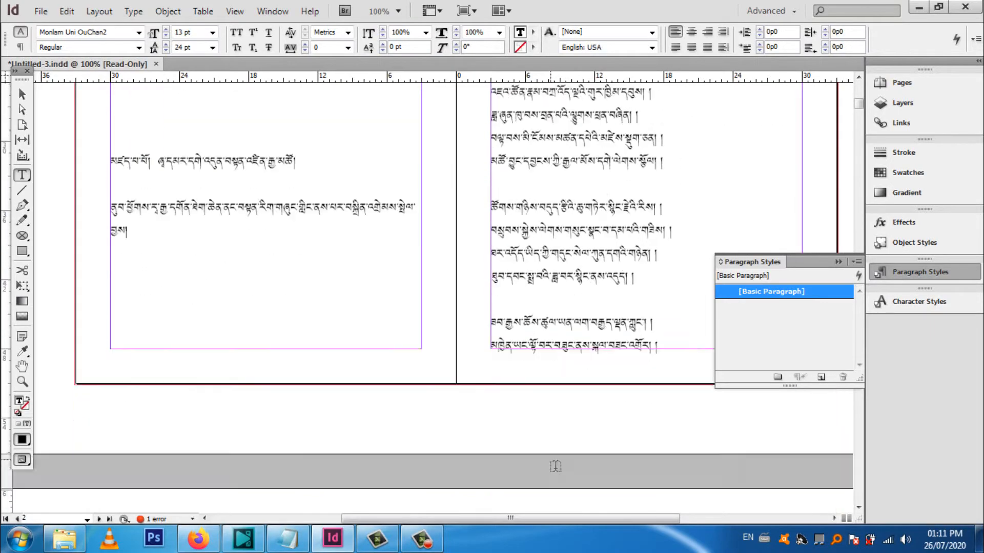
scroll(555, 466, "down", 15)
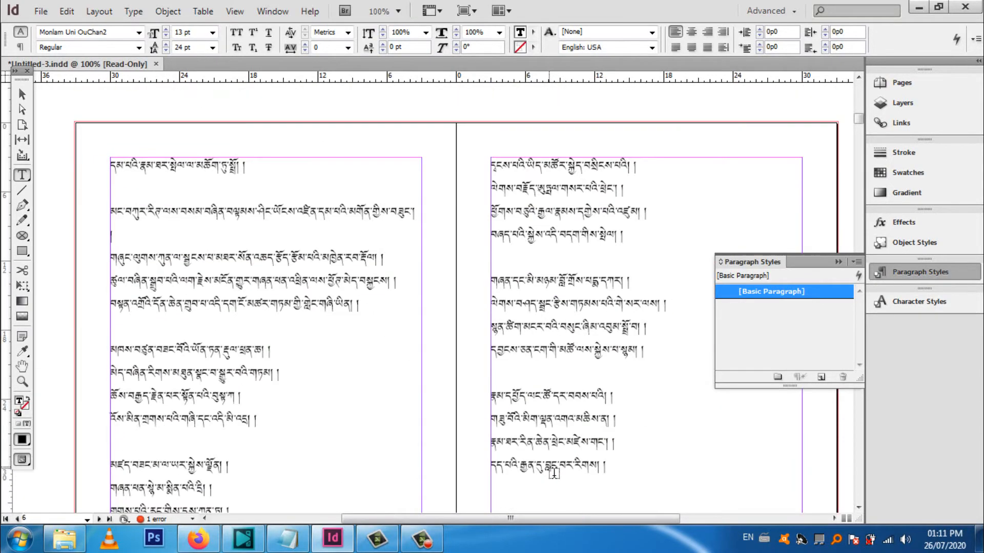
scroll(553, 472, "down", 10)
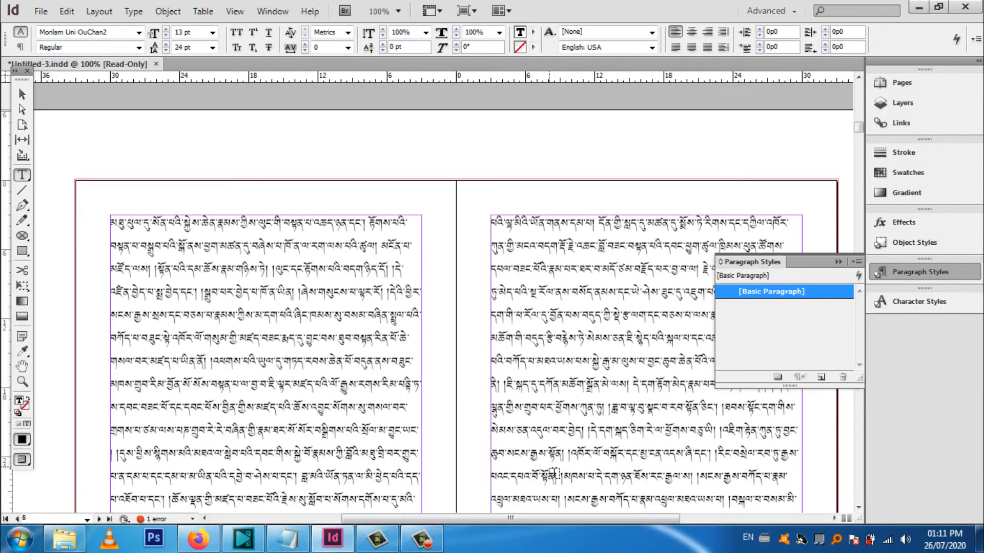
scroll(554, 472, "down", 5)
scroll(569, 440, "down", 2)
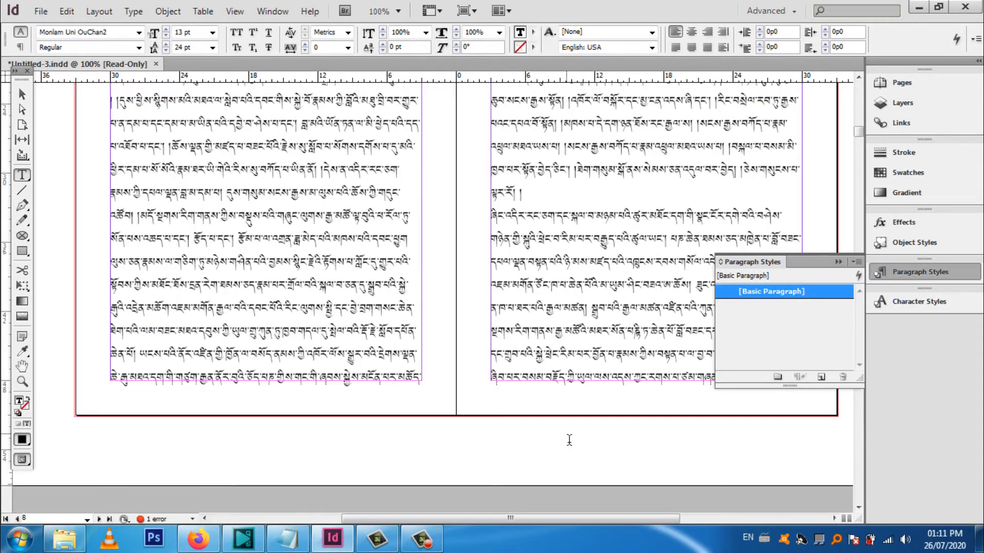
scroll(569, 439, "up", 9)
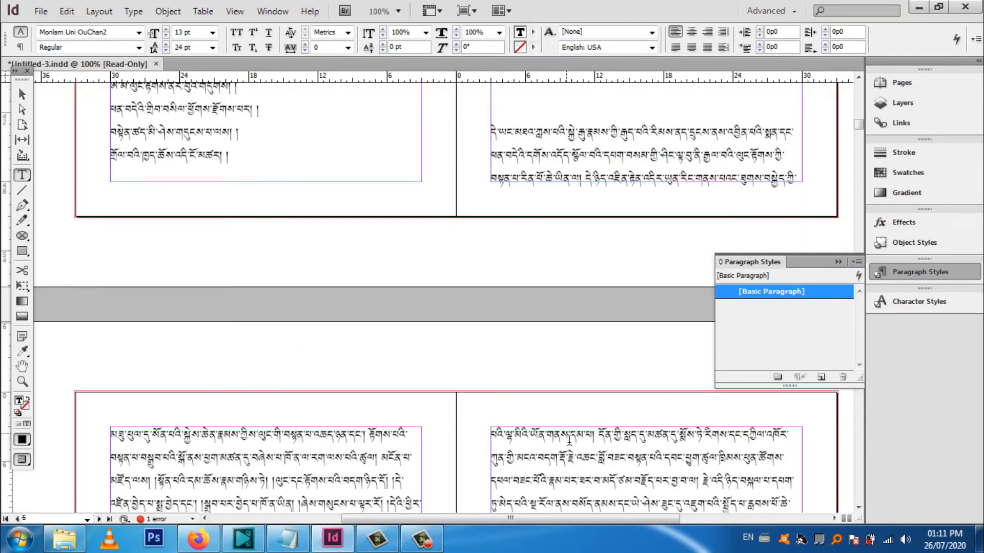
scroll(569, 440, "up", 5)
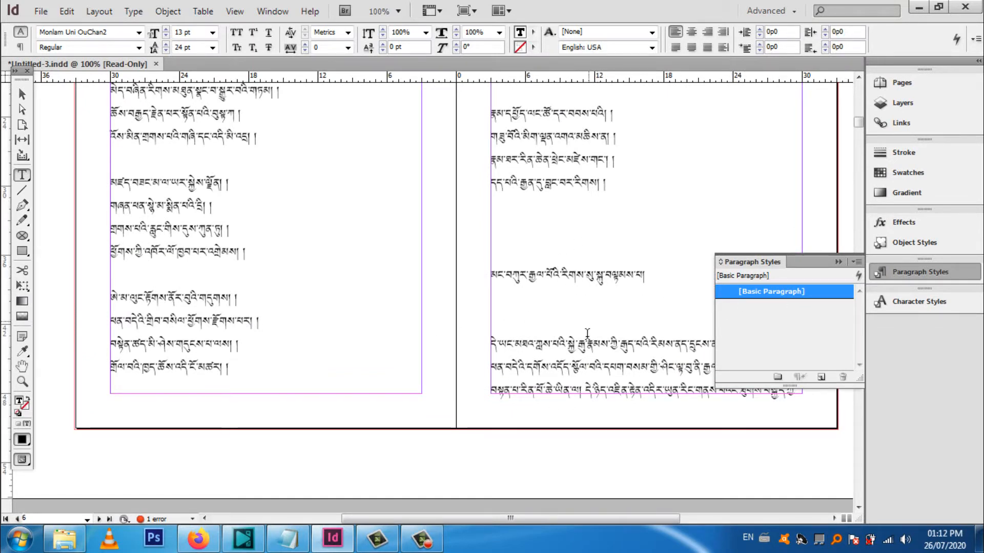
scroll(553, 354, "down", 7)
scroll(531, 334, "down", 10)
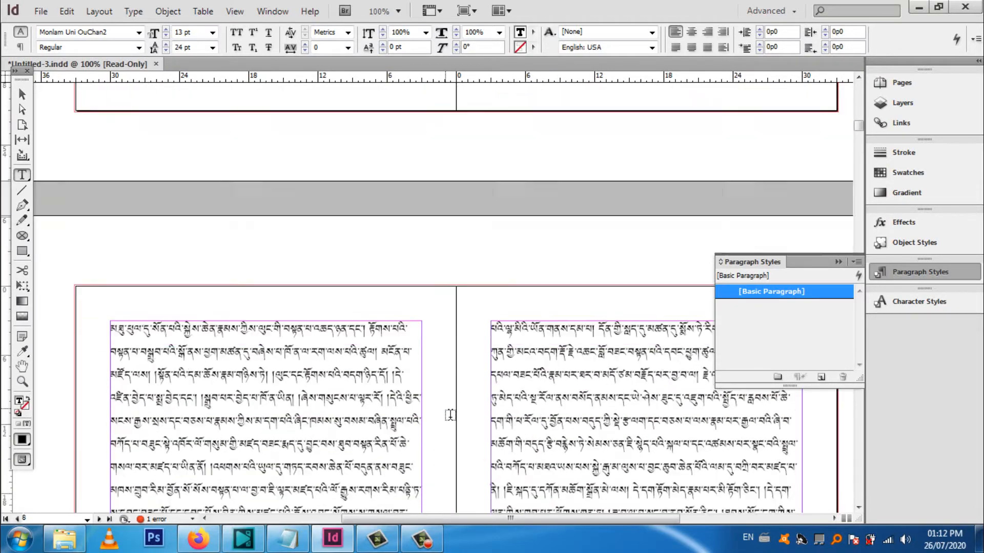
scroll(597, 372, "up", 12)
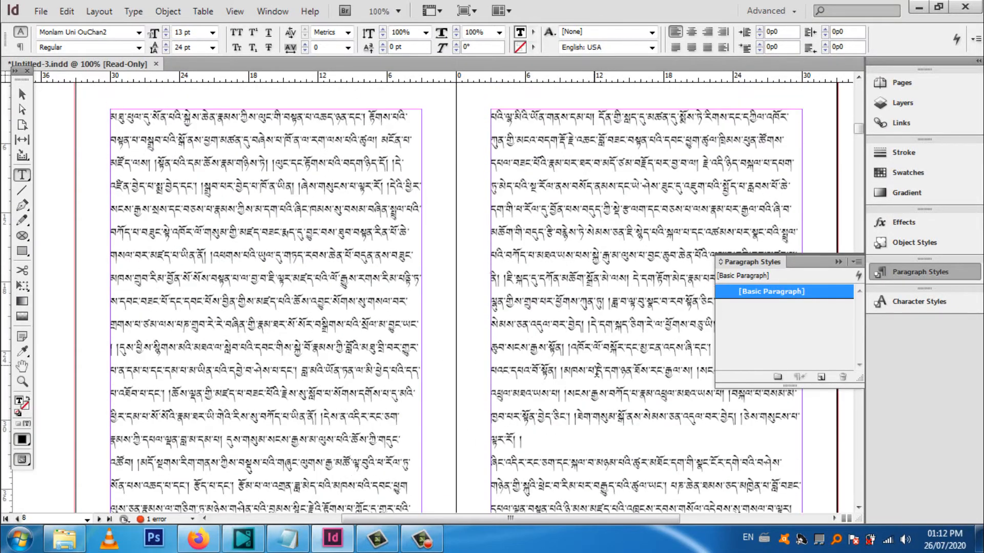
scroll(597, 373, "up", 20)
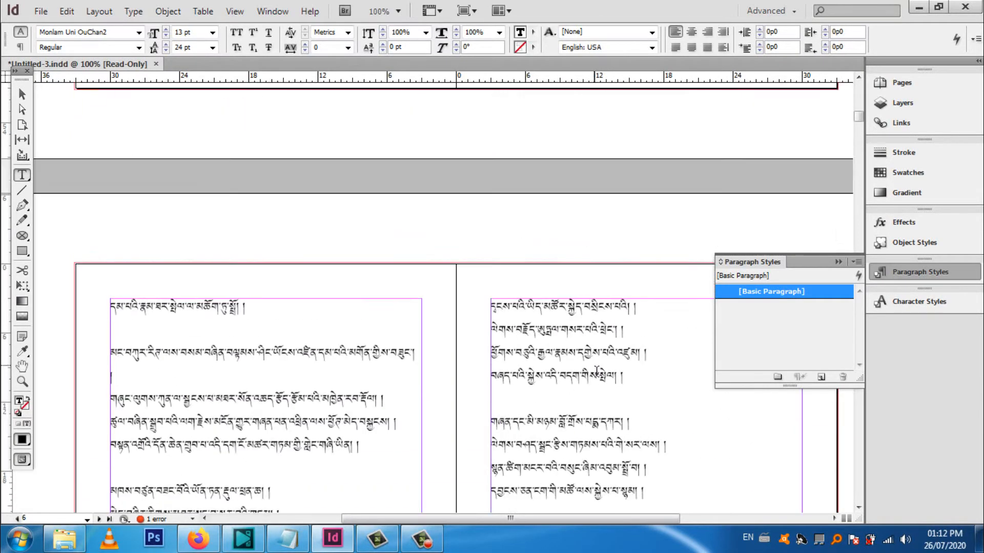
scroll(596, 372, "up", 20)
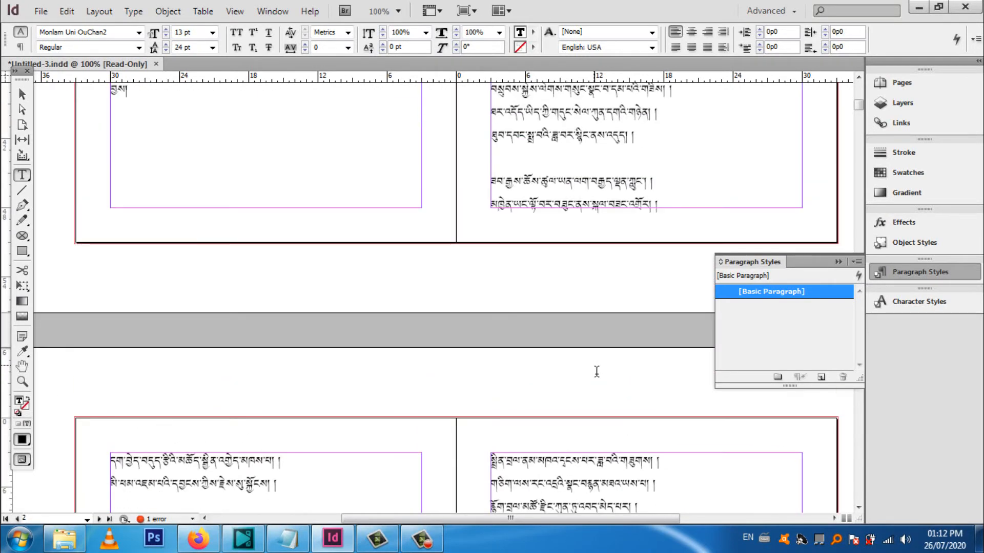
scroll(596, 373, "down", 10)
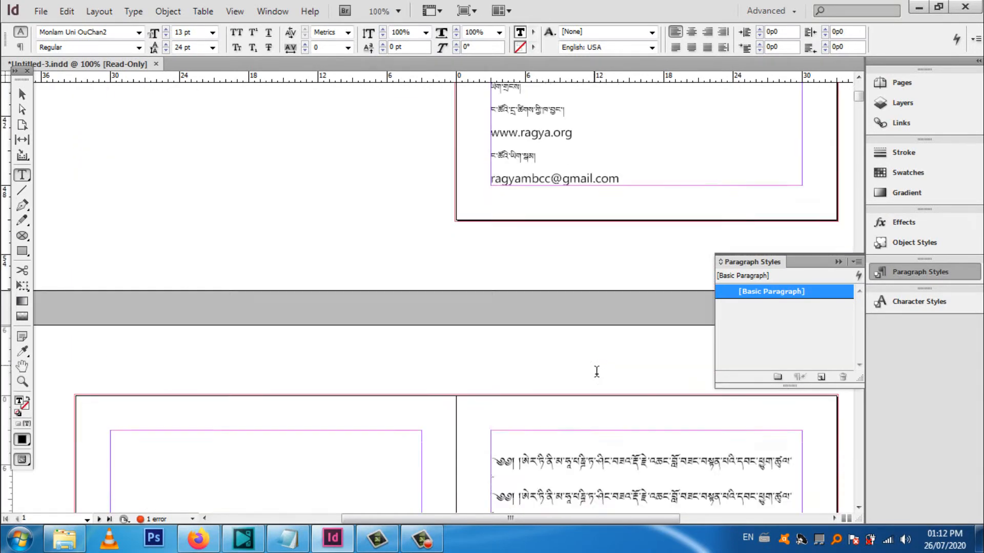
Create a new paragraph style and apply it to the title paragraph at the top of page 3
left_click(821, 377)
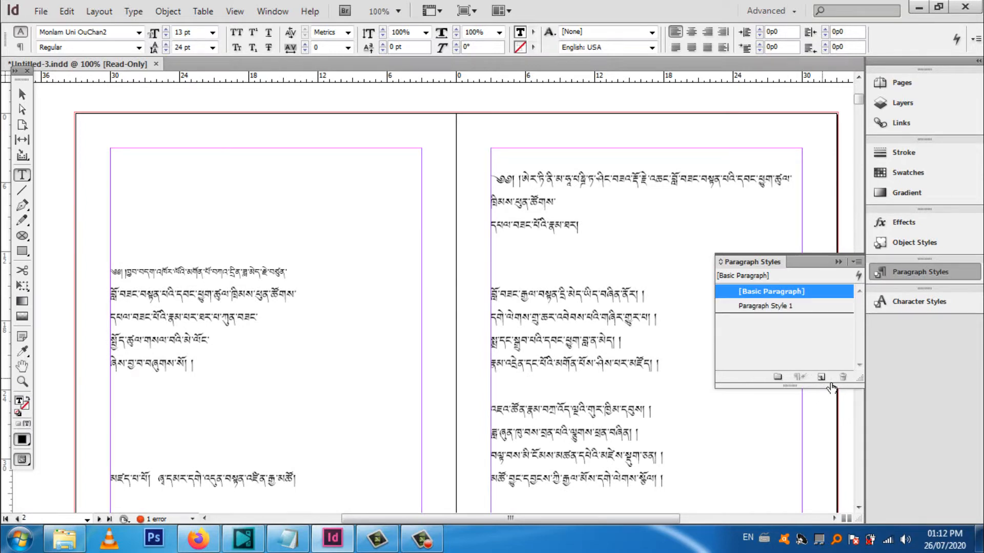
left_click(756, 306)
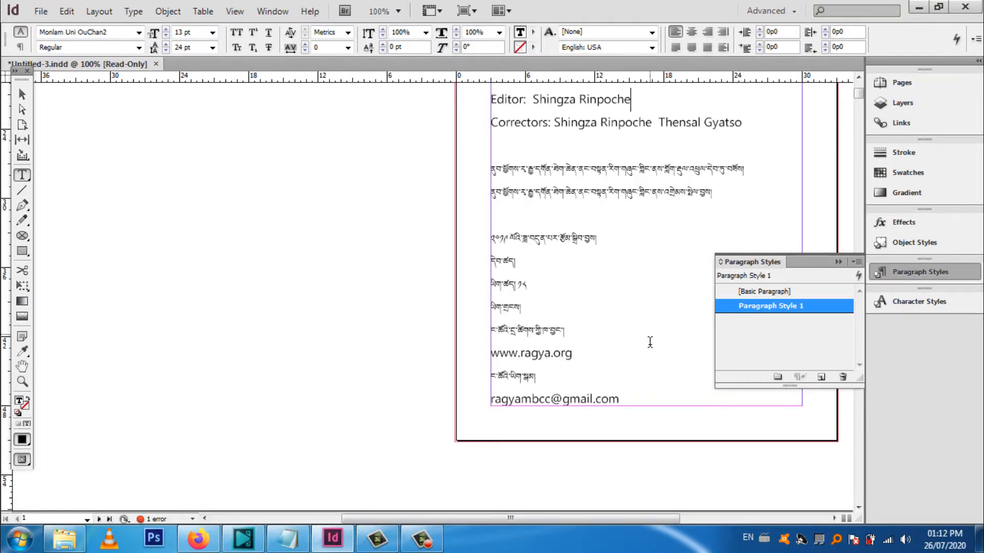
scroll(640, 353, "down", 8)
left_click(556, 250)
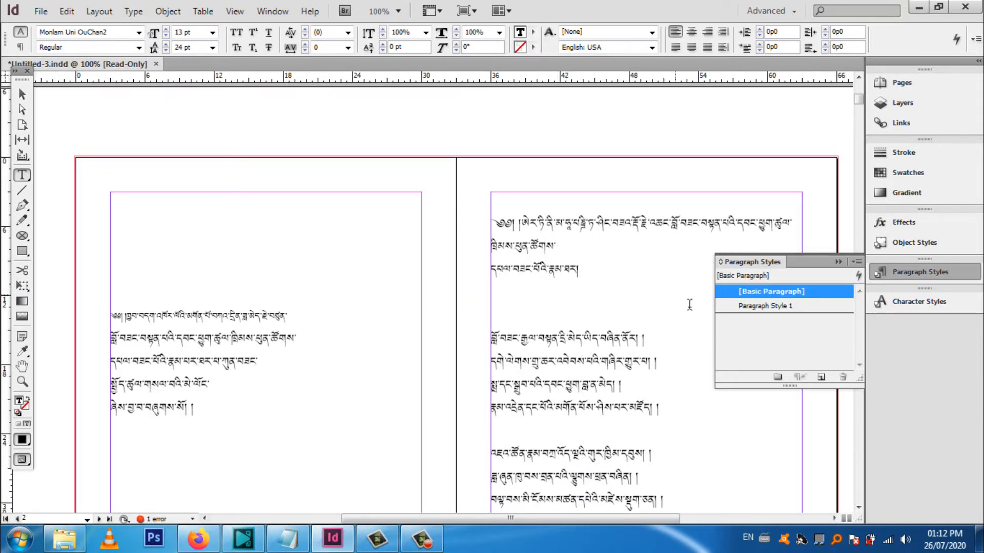
left_click(780, 307)
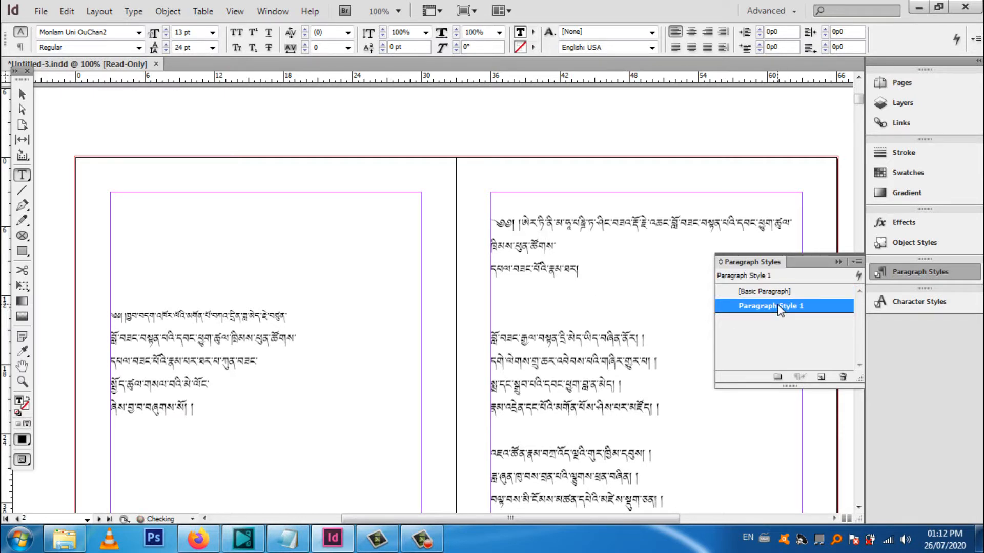
Rename the new paragraph style as Content 1 in its style options
right_click(780, 310)
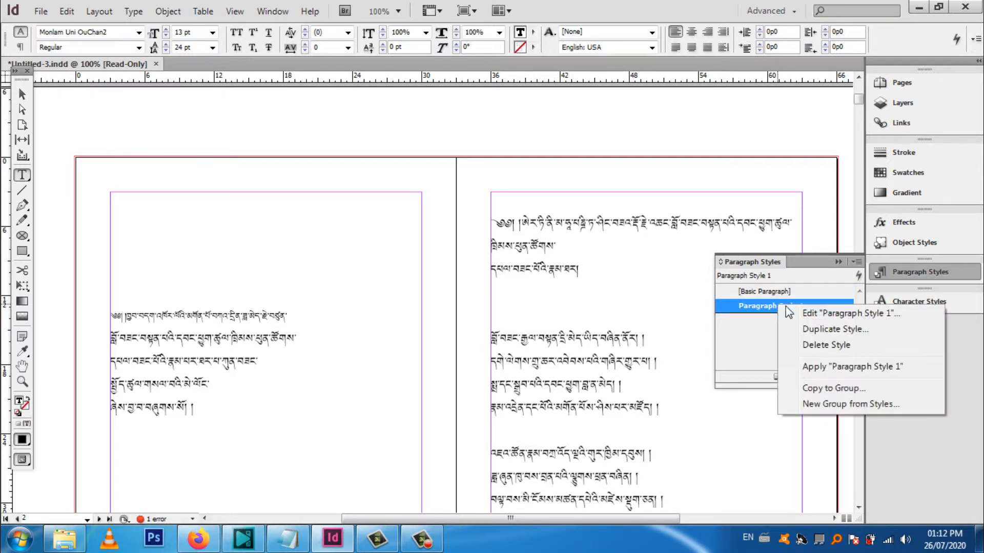
left_click(815, 313)
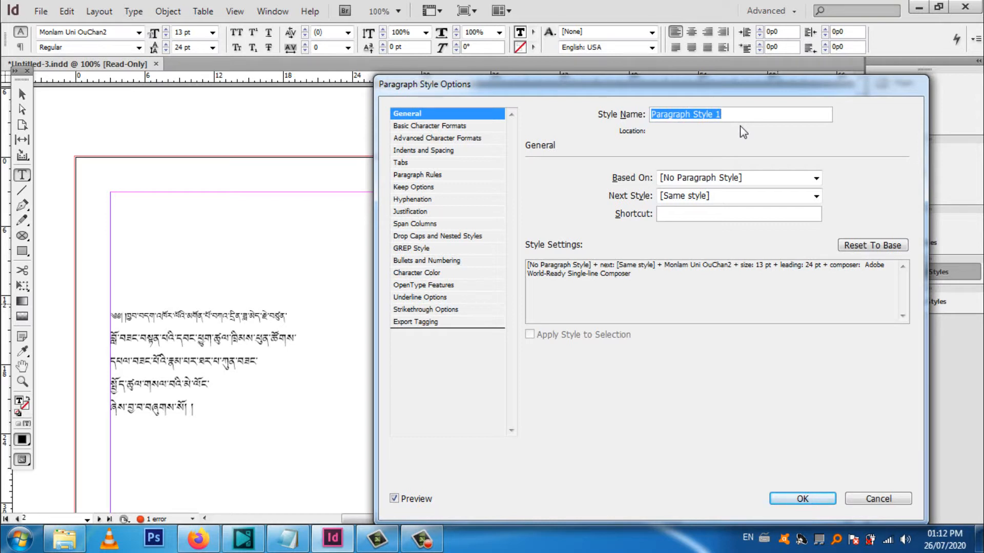
type("Content")
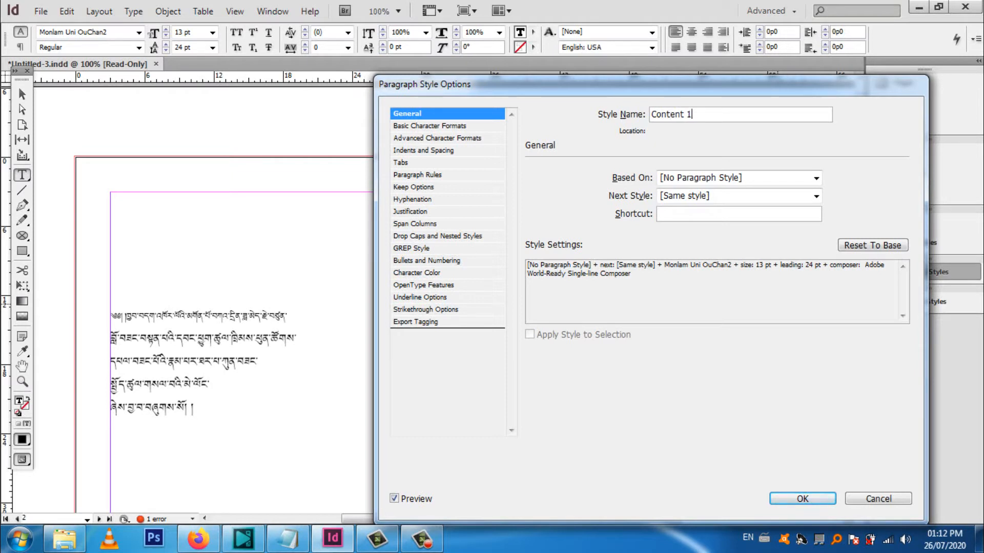
Set the Content 1 style's font to Qomolangma-Uchen Sutung at 18 pt with 30 pt leading, and check the title preview
left_click(430, 127)
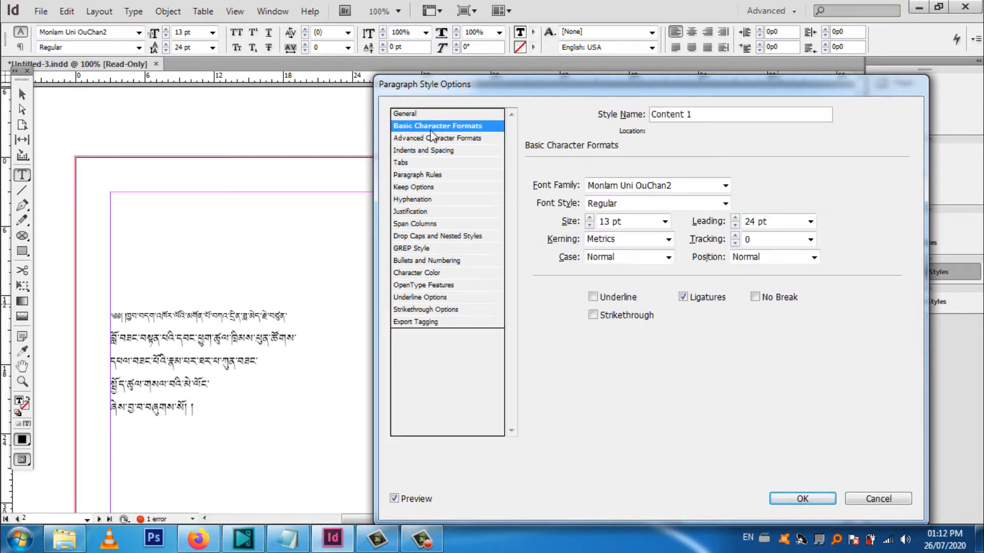
left_click(723, 186)
scroll(740, 294, "down", 11)
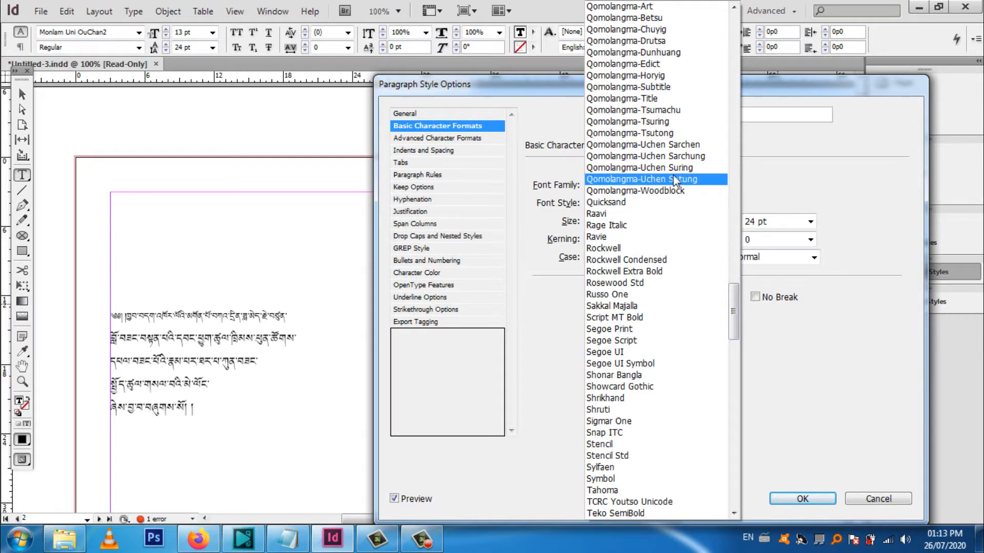
left_click(686, 182)
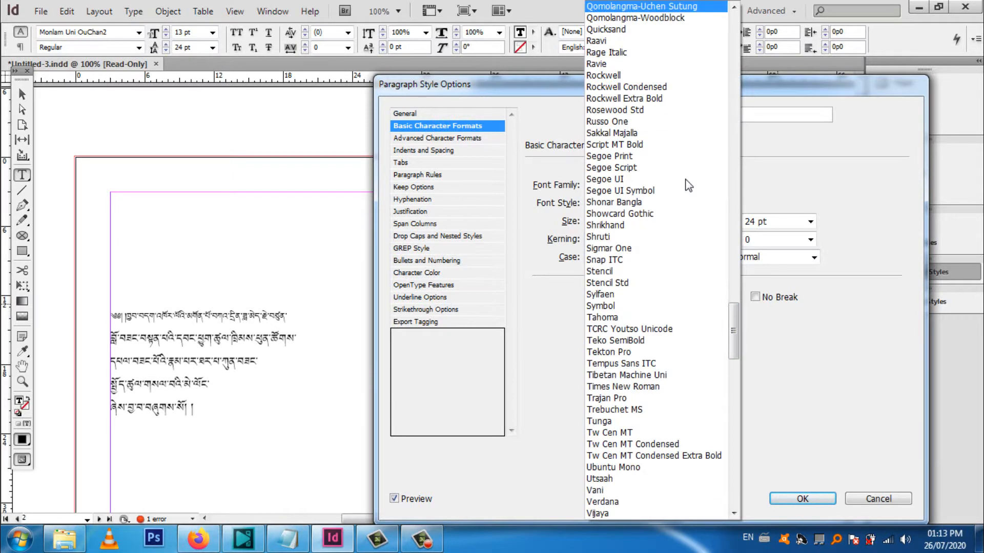
left_click(665, 221)
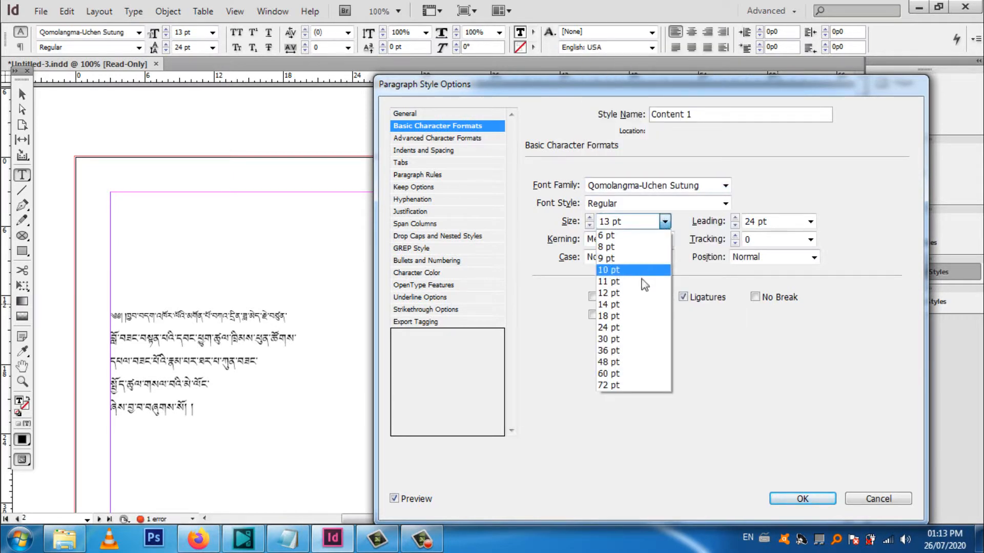
left_click(629, 316)
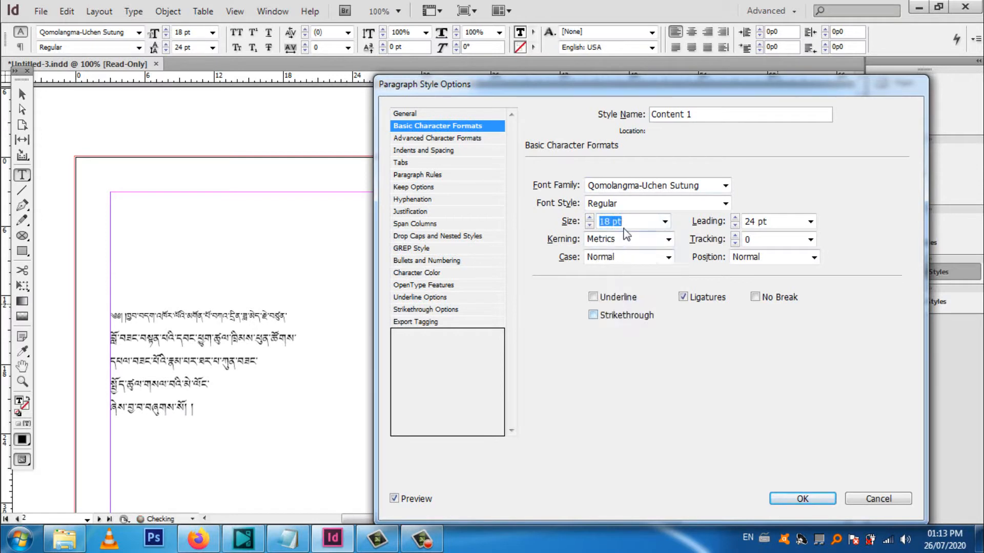
left_click(810, 222)
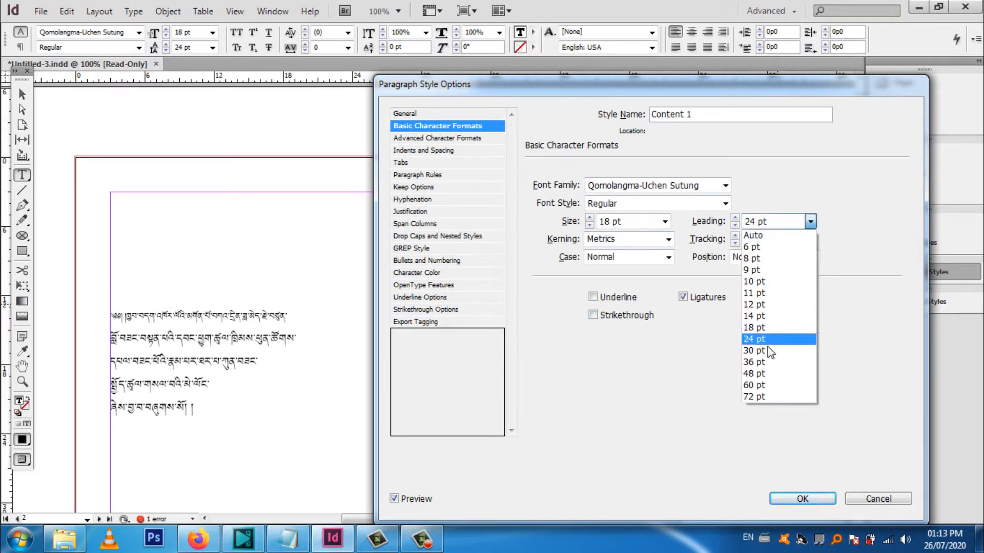
left_click(767, 352)
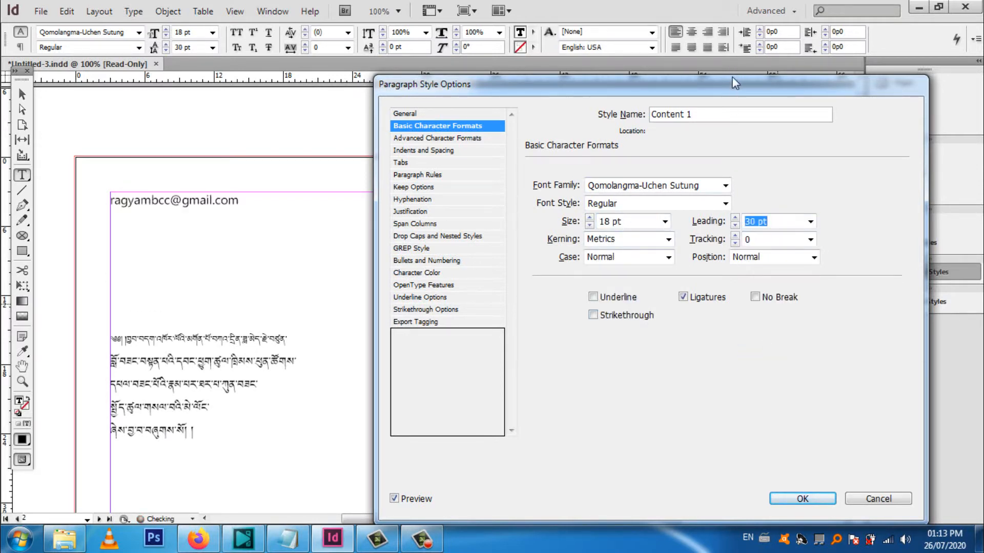
left_click_drag(728, 85, 289, 100)
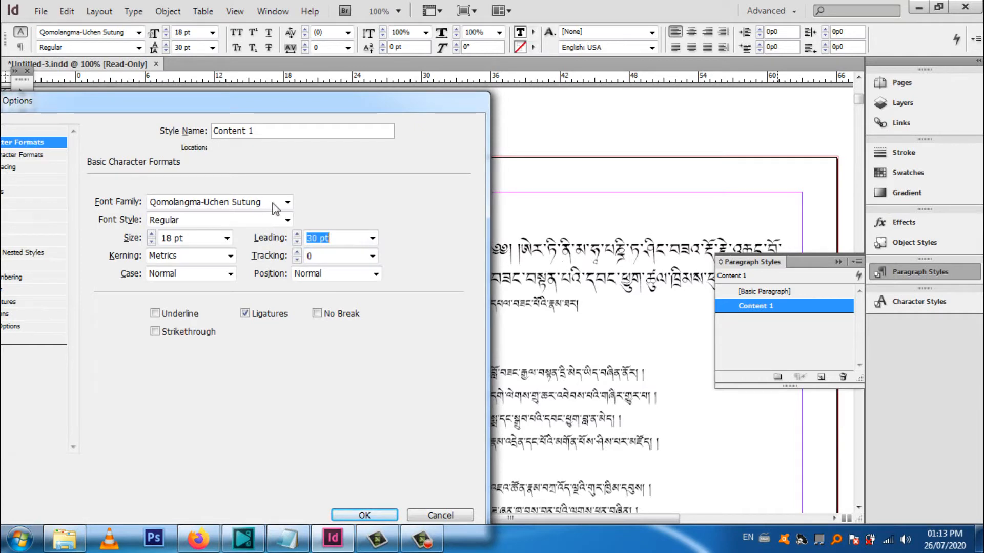
left_click_drag(319, 104, 585, 74)
Set the Content 1 style's paragraph alignment to Center and check the title preview on page 3
left_click(276, 125)
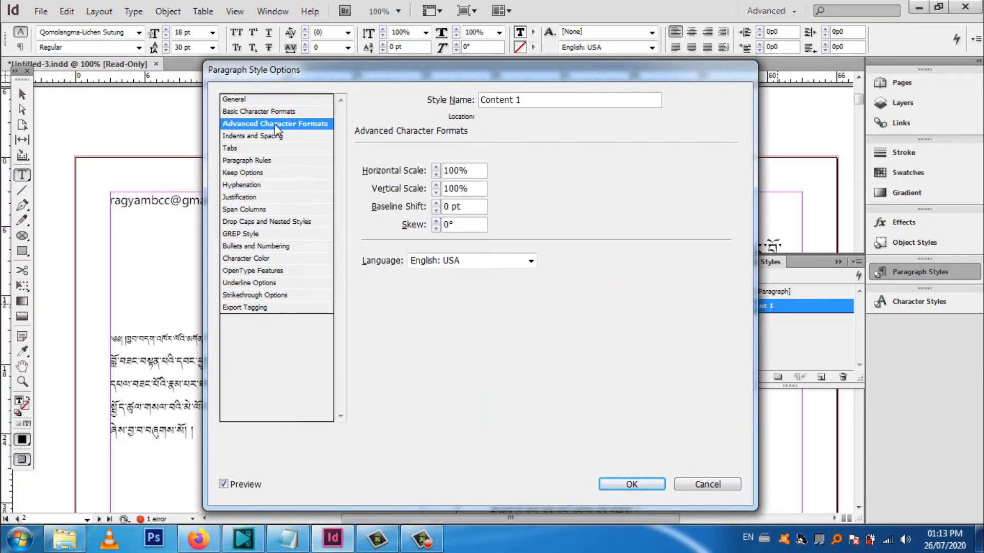
left_click(273, 136)
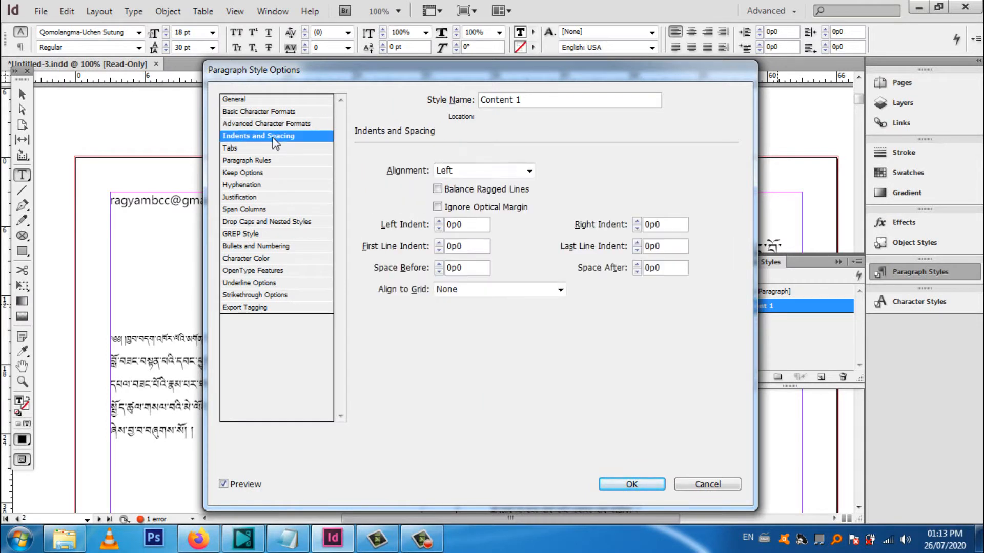
left_click(266, 126)
left_click(270, 136)
left_click(529, 170)
left_click(500, 195)
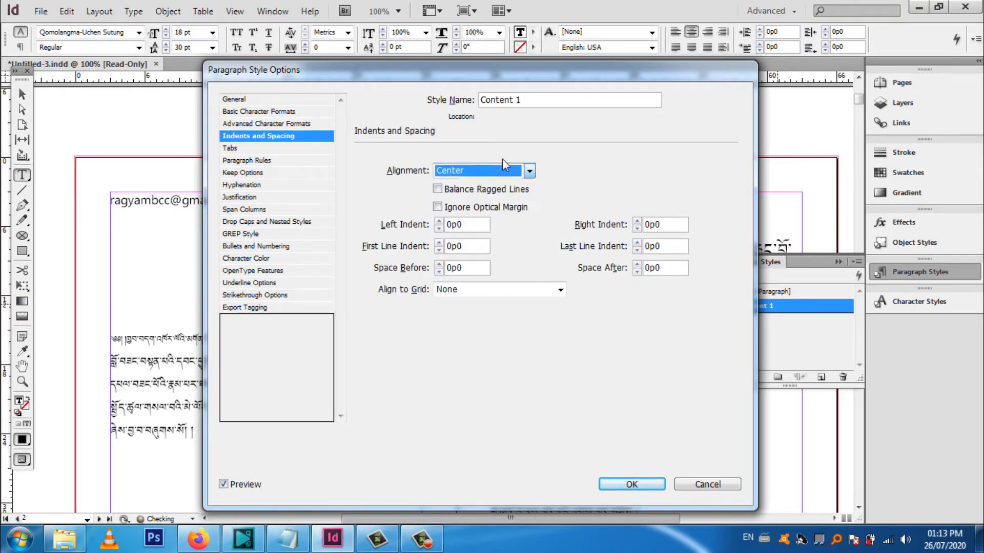
left_click_drag(566, 77, 234, 156)
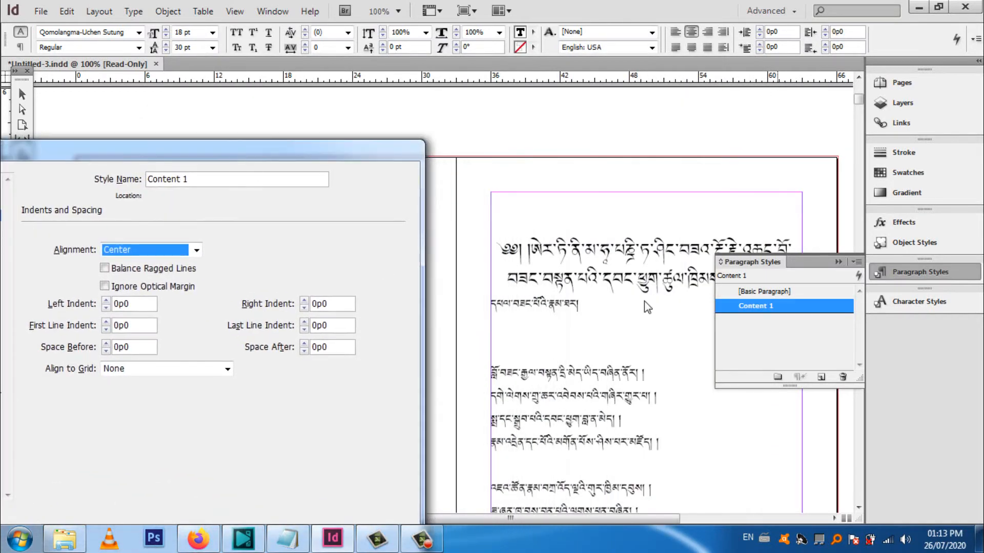
Accept the Content 1 style options and apply Content 1 to the whole three-line title on page 3
left_click_drag(363, 154, 699, 84)
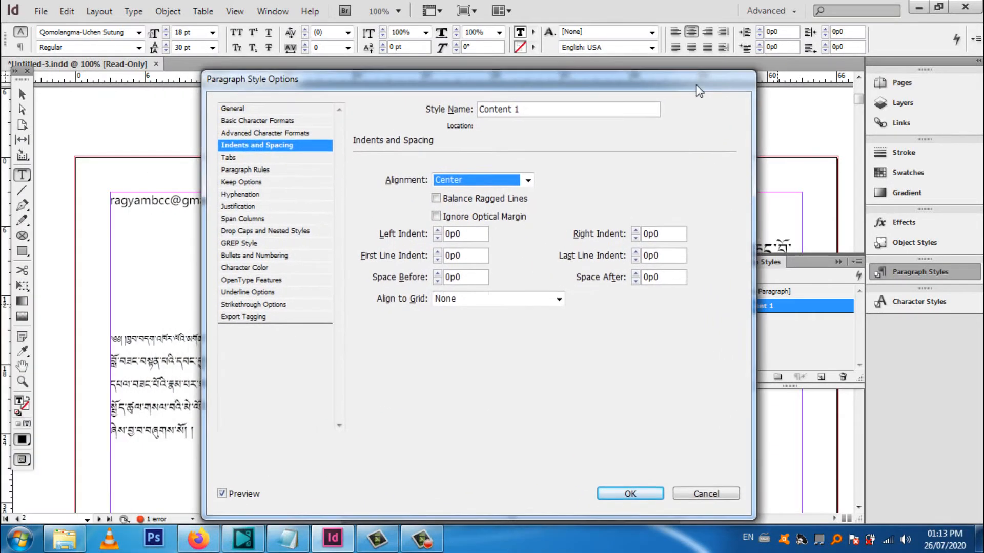
left_click(633, 492)
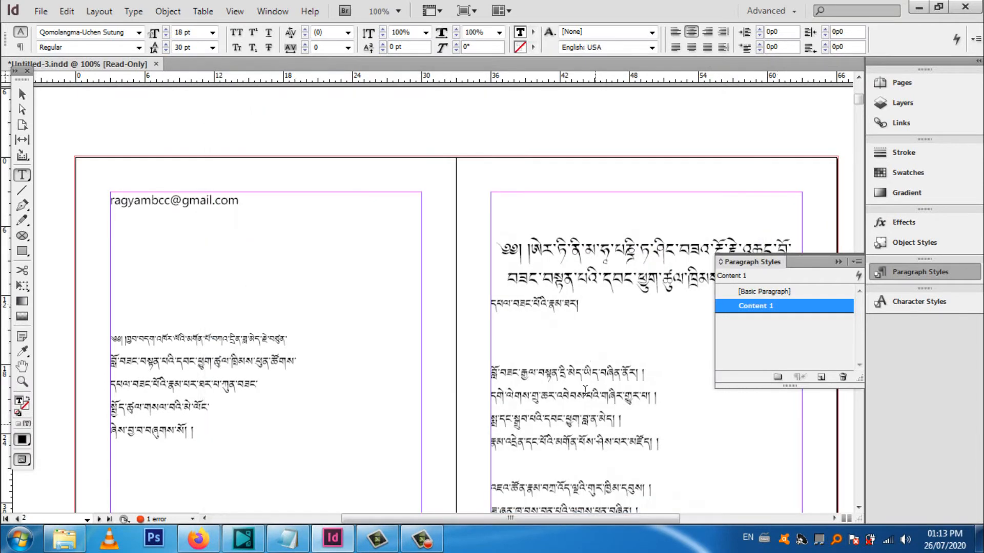
left_click(604, 306)
scroll(604, 307, "down", 3)
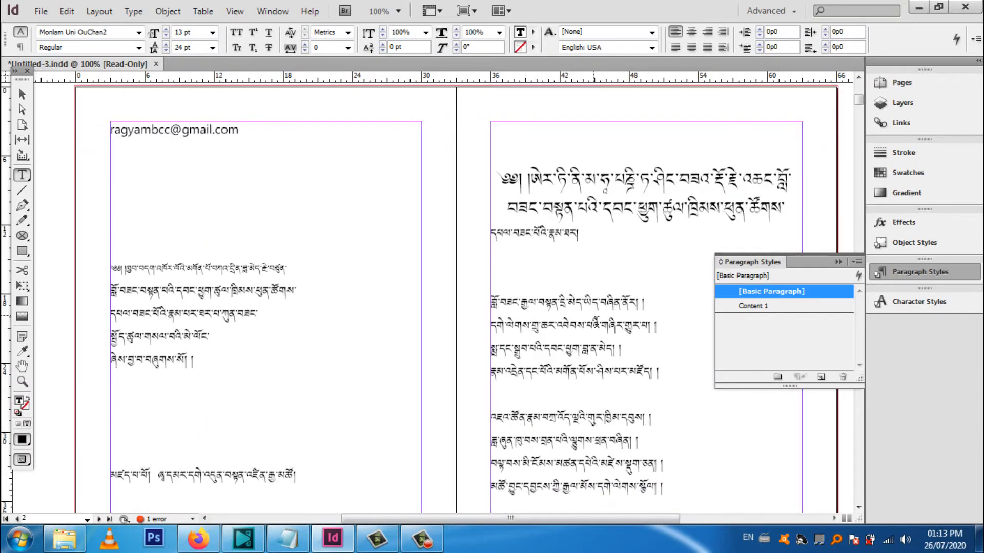
scroll(594, 323, "down", 1)
left_click_drag(597, 202, 501, 146)
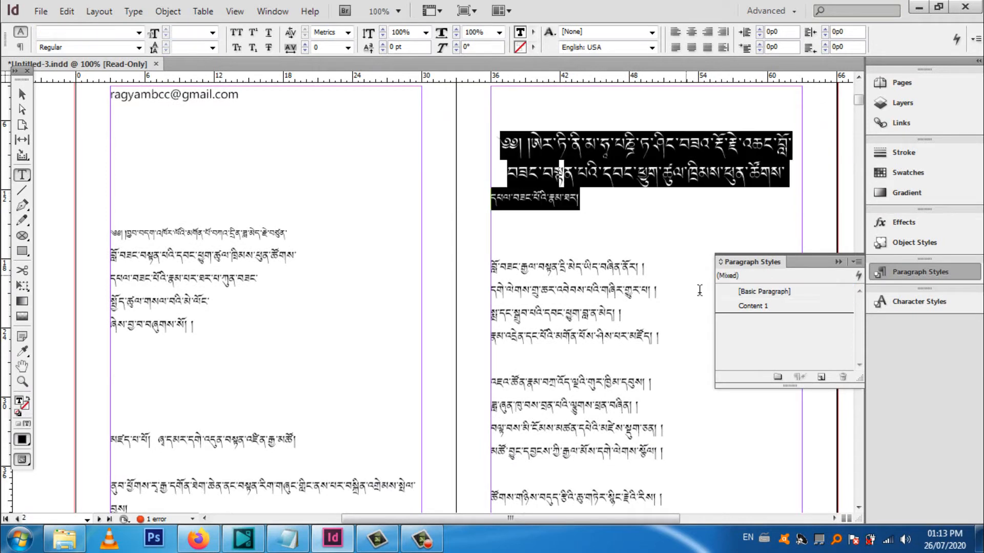
left_click(762, 307)
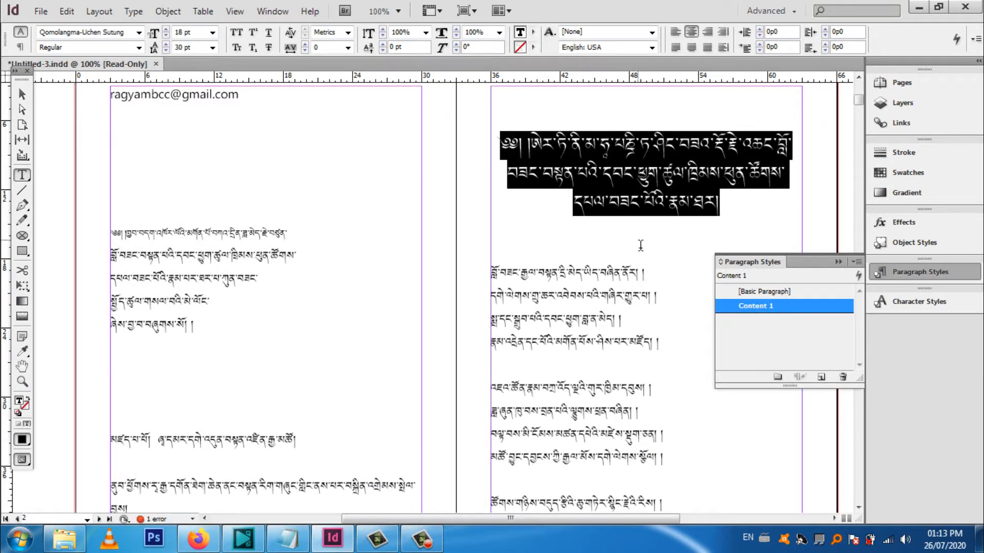
left_click(641, 214)
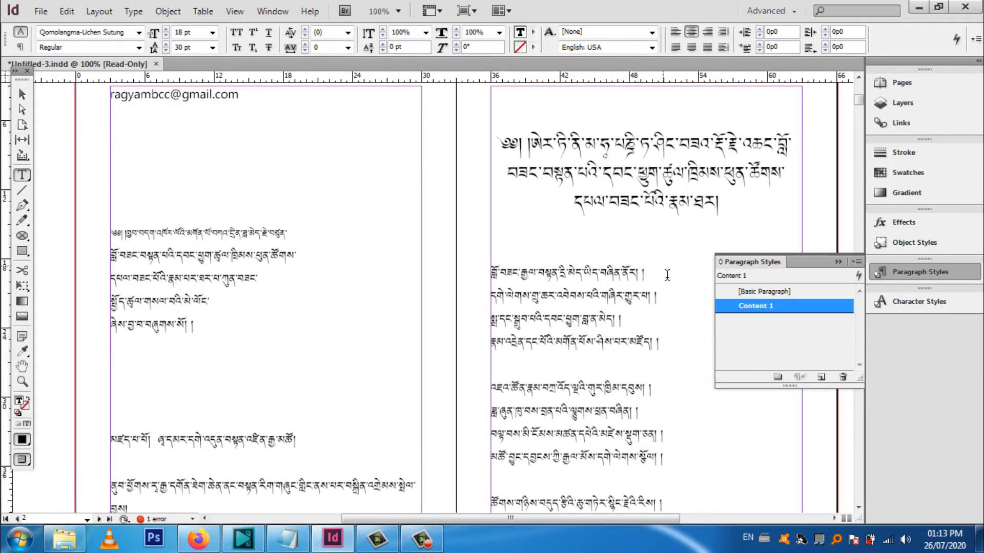
Create another paragraph style and apply it to the title's last line and the third line of the first verse
scroll(667, 277, "down", 2)
scroll(668, 277, "down", 1)
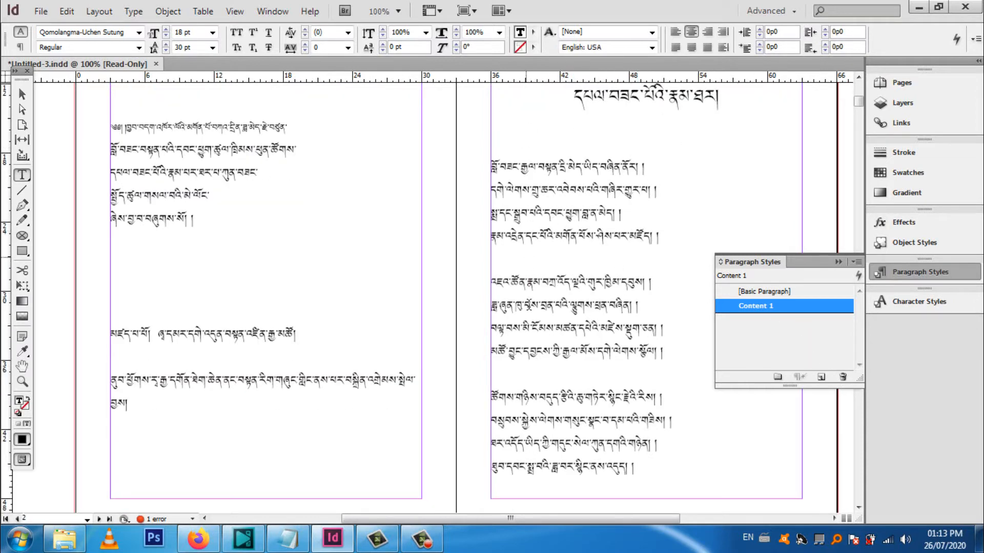
left_click(821, 378)
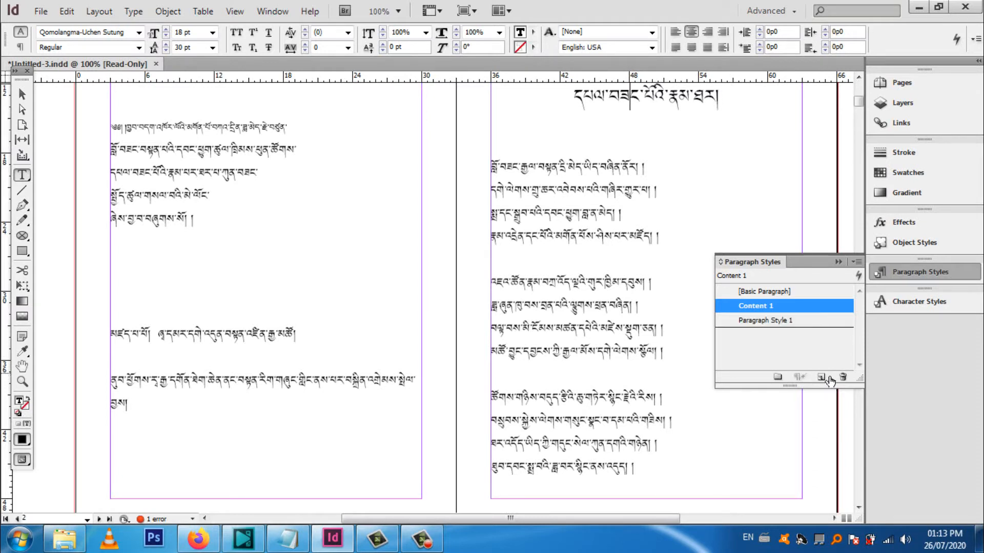
left_click(770, 323)
right_click(770, 324)
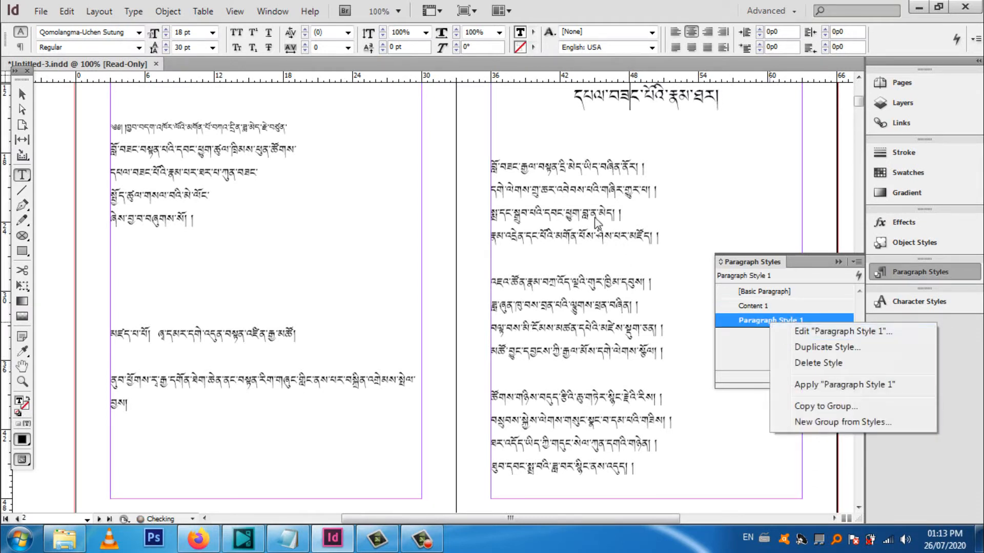
left_click(759, 292)
left_click(773, 320)
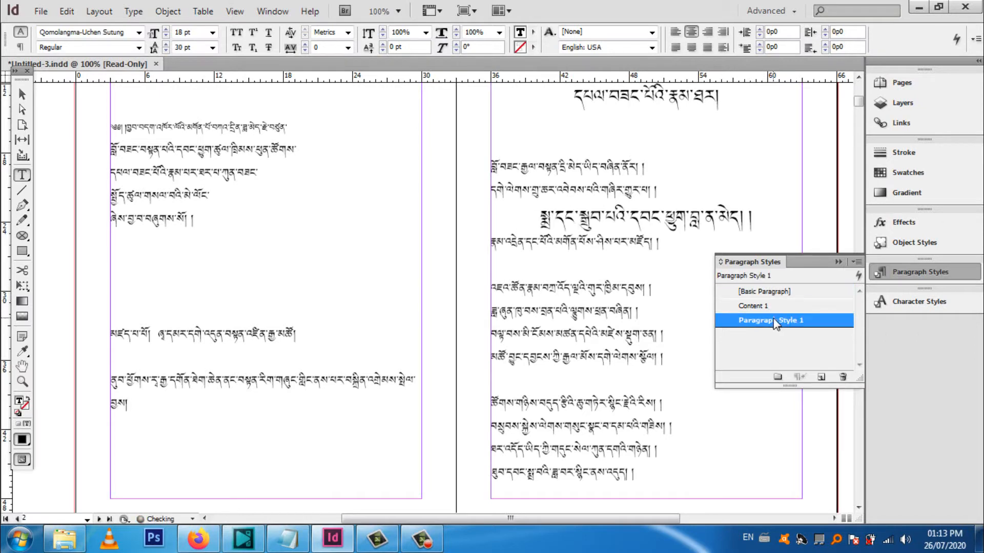
Rename the second paragraph style as Tsukchal 1 in its style options
right_click(773, 319)
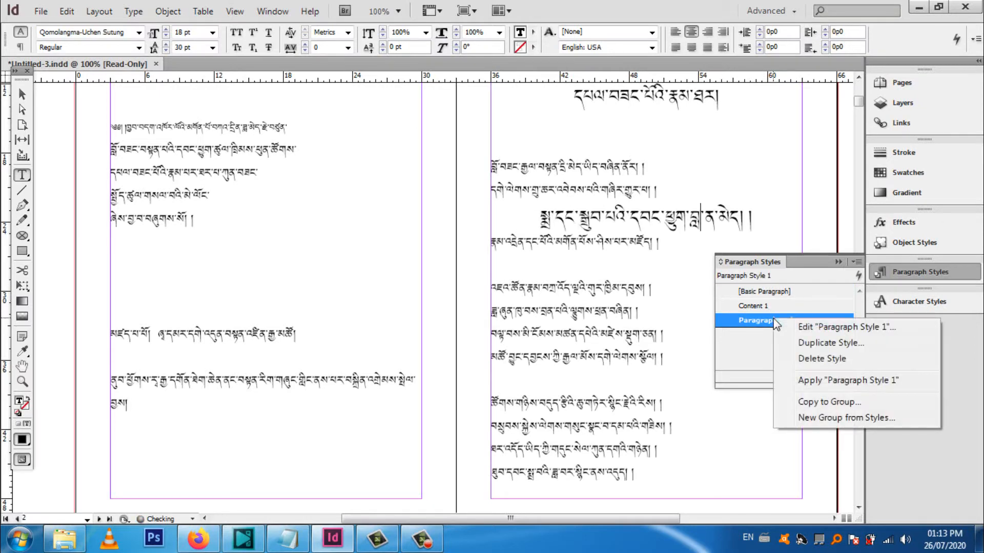
left_click(818, 329)
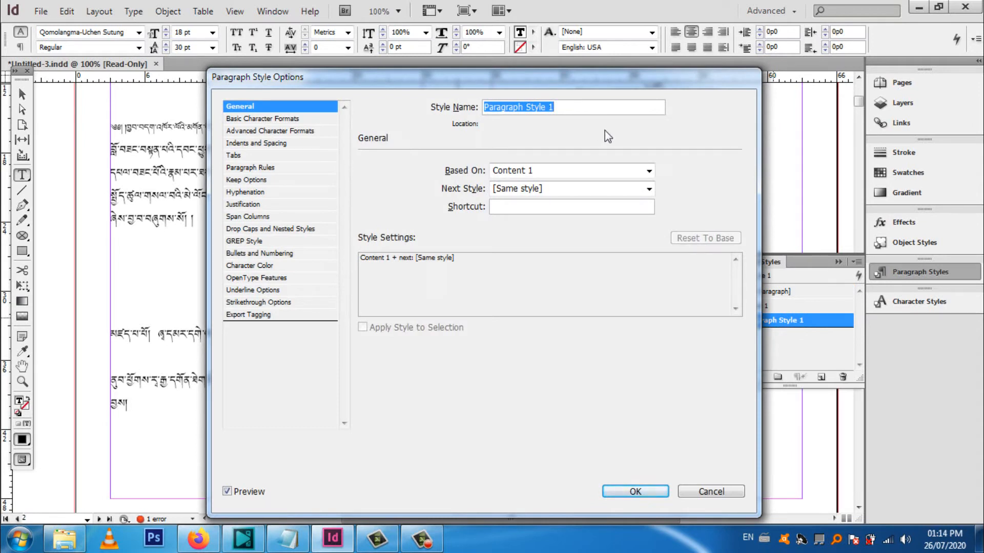
type("Tsukchal")
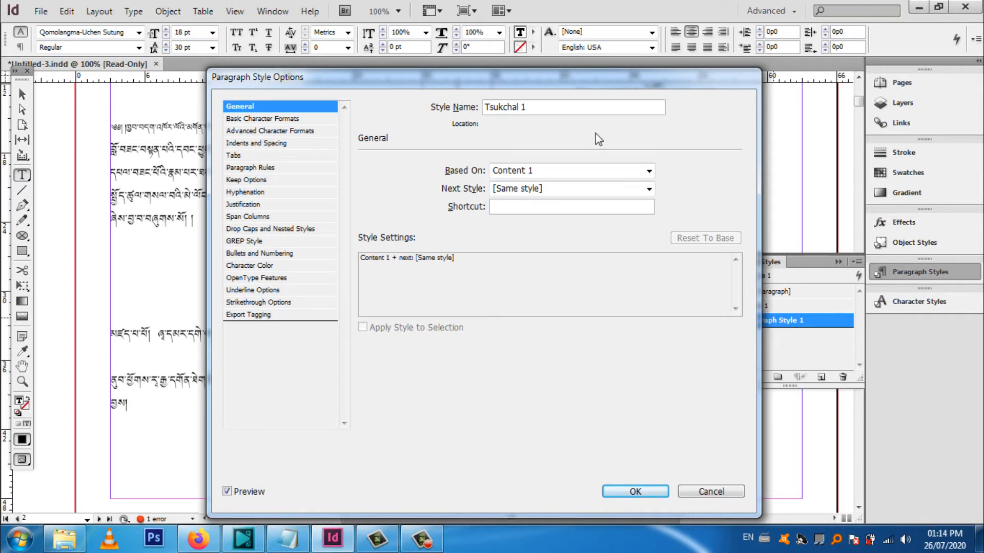
Set the Tsukchal 1 style's font to Monlam Uni OuChan2 at 13 pt with 24 pt leading
left_click(277, 119)
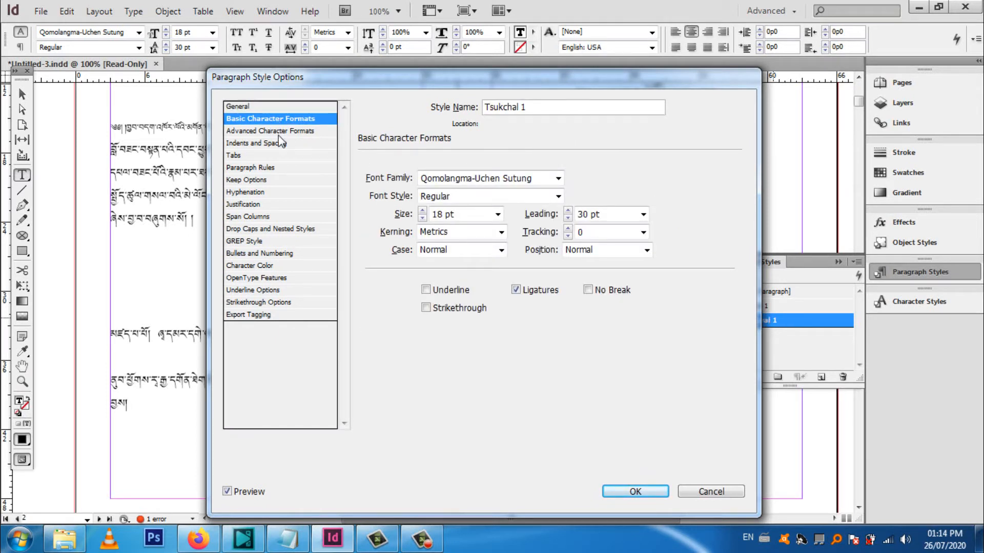
left_click(561, 178)
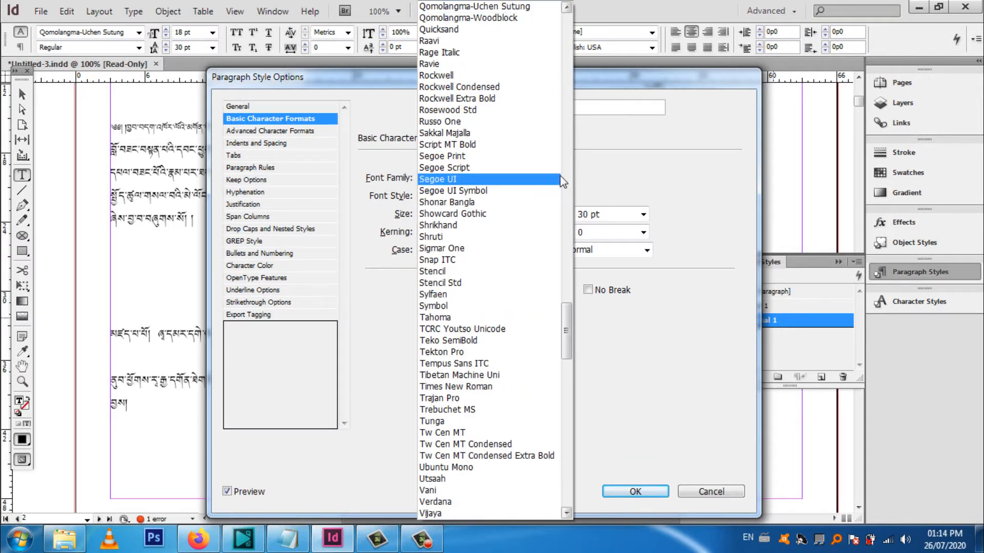
left_click_drag(568, 330, 563, 37)
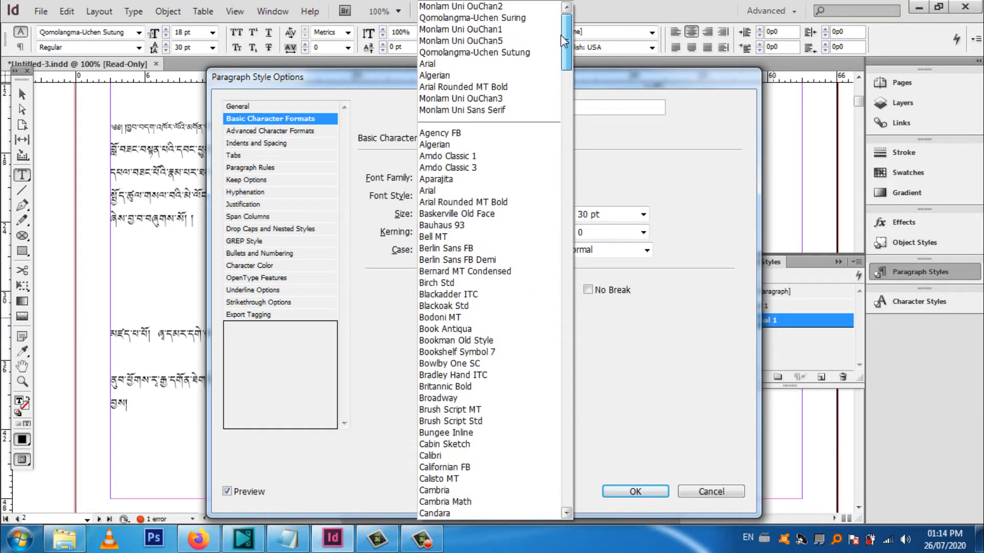
left_click(501, 9)
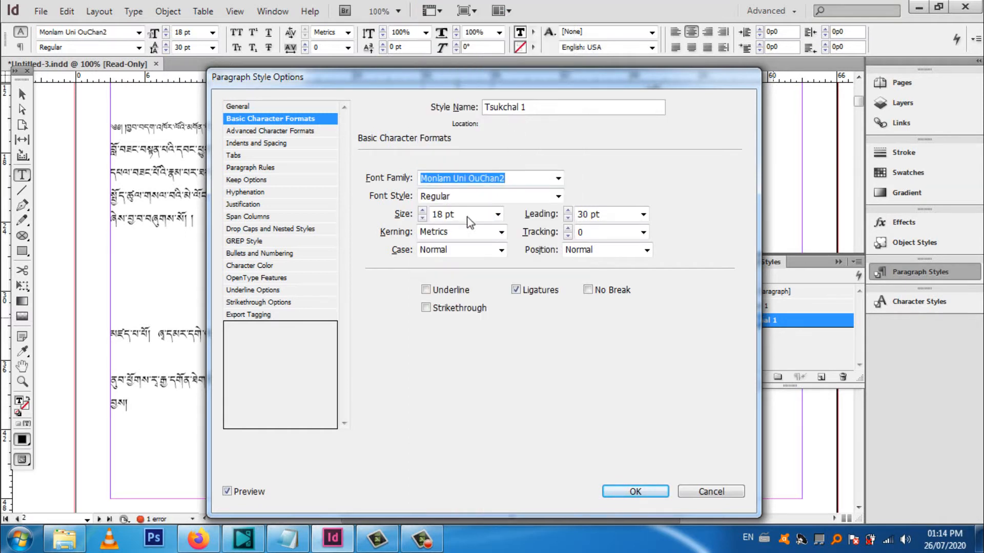
left_click(497, 214)
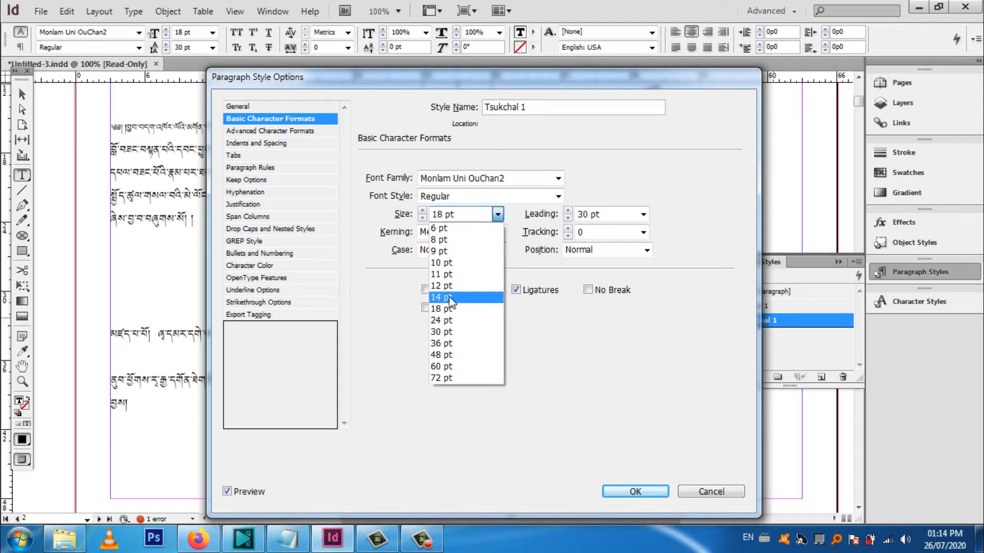
left_click(450, 217)
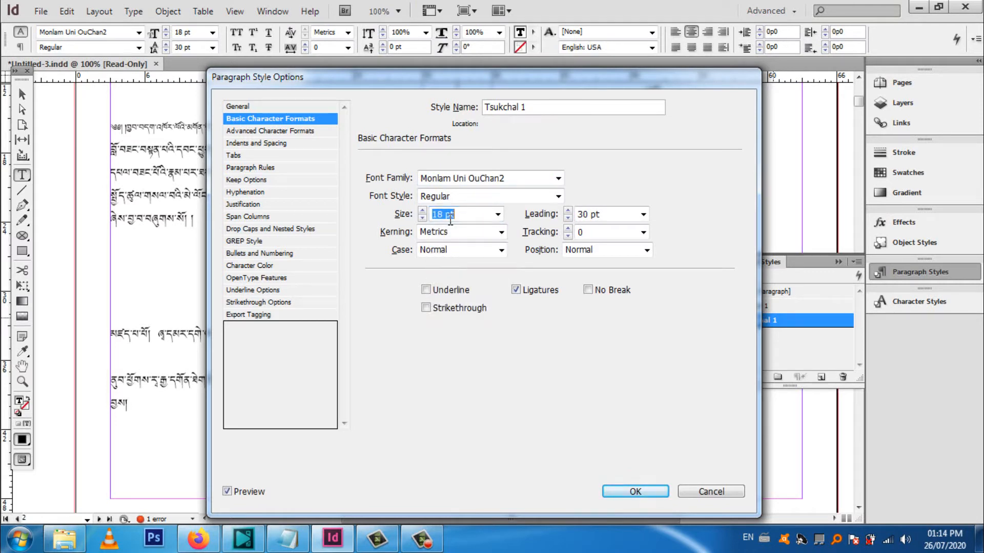
left_click(448, 217)
type("1")
left_click(643, 214)
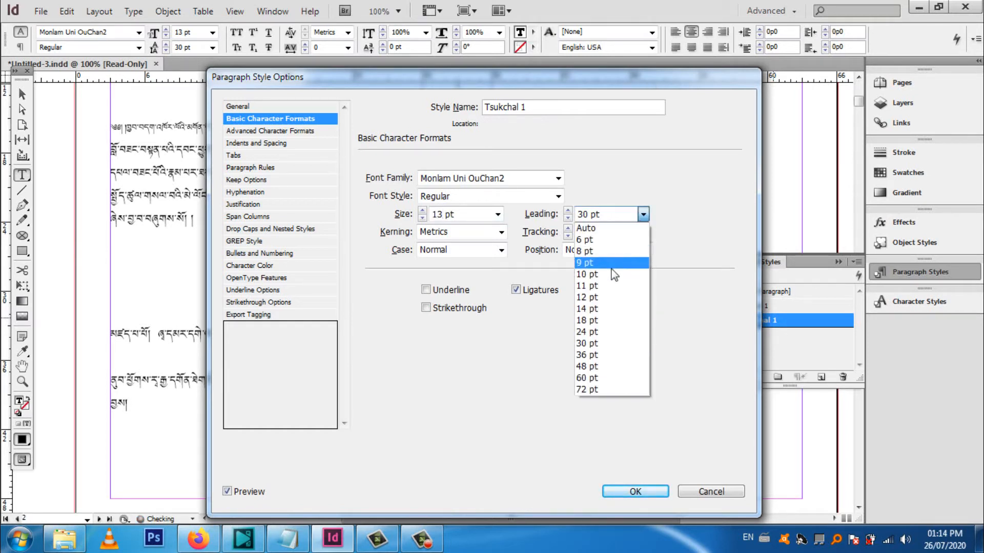
left_click(587, 332)
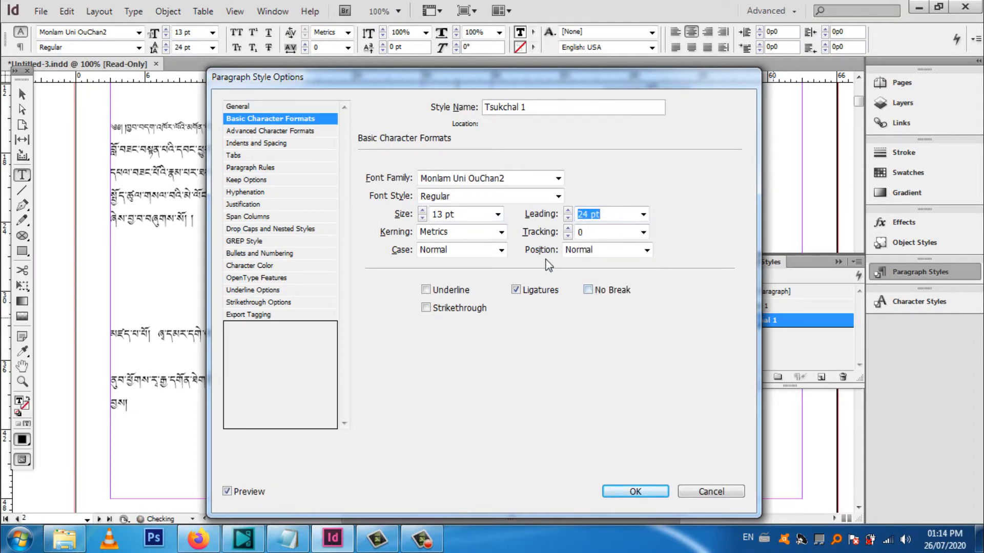
Check the text preview, set the Tsukchal 1 style's left indent to 3p1 on the tab ruler, and accept the options
left_click(260, 132)
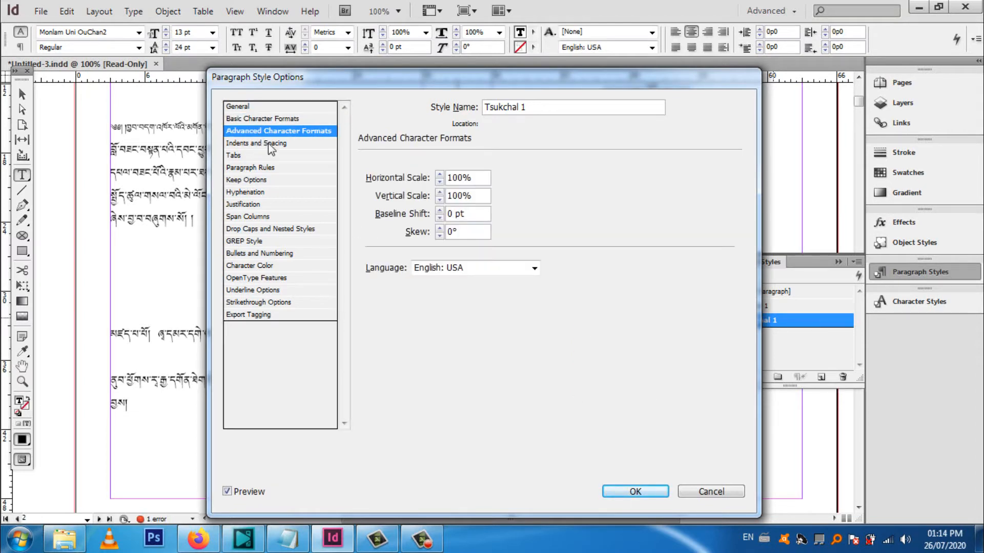
left_click_drag(386, 75, 508, 305)
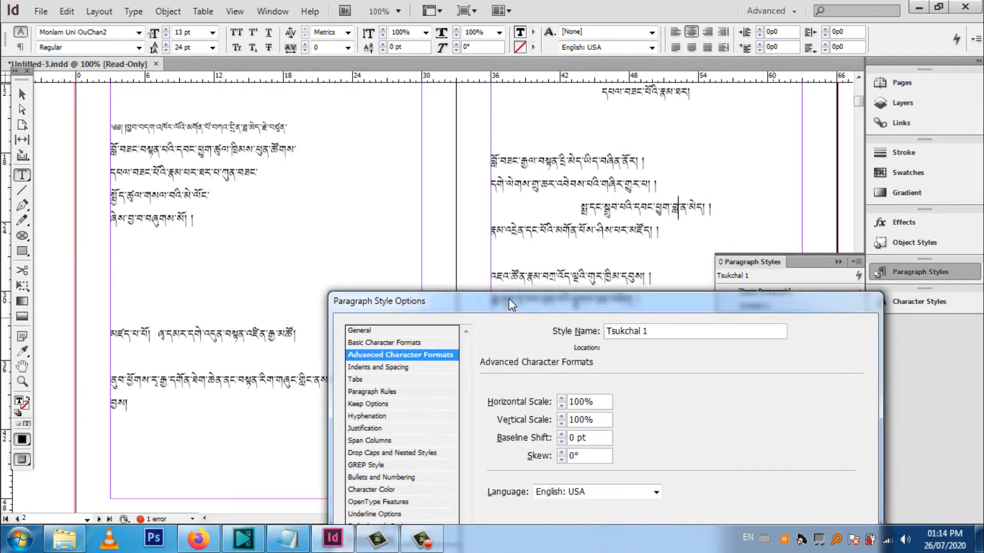
key("Down")
key("Down")
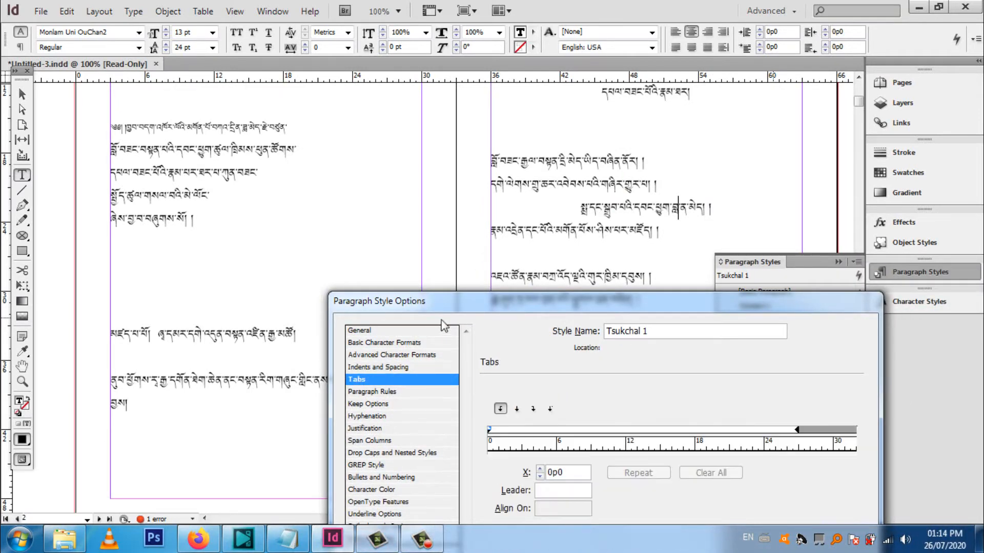
left_click_drag(491, 298, 794, 111)
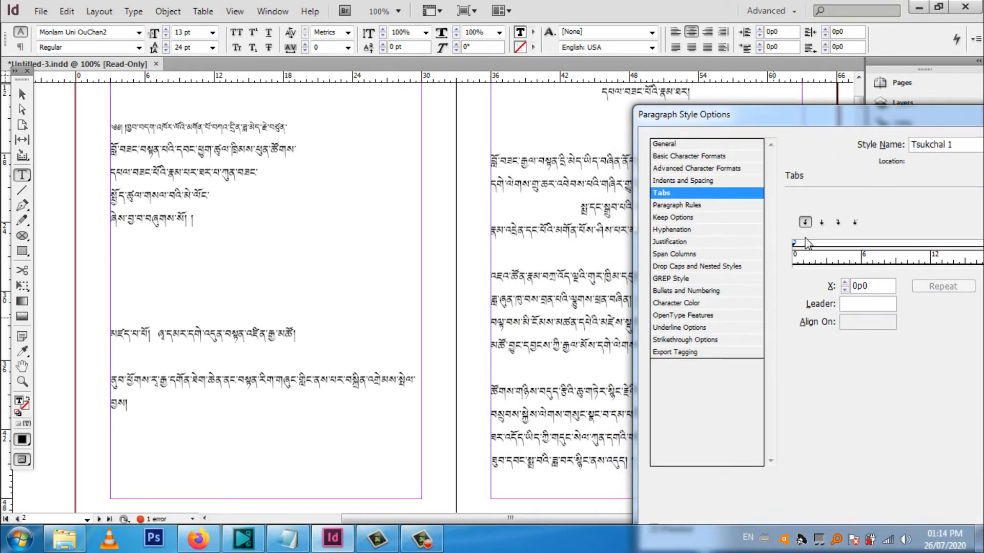
left_click(820, 224)
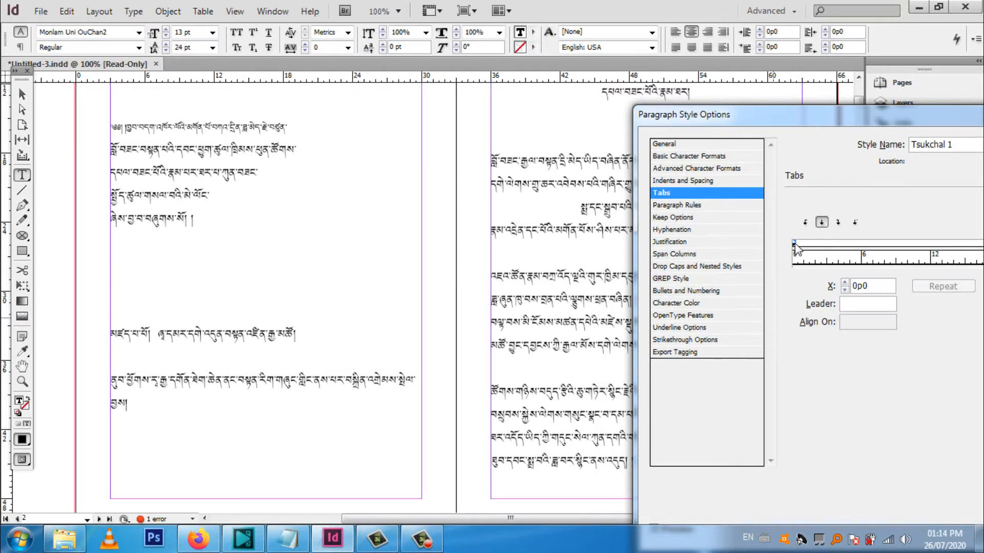
left_click_drag(795, 249, 830, 248)
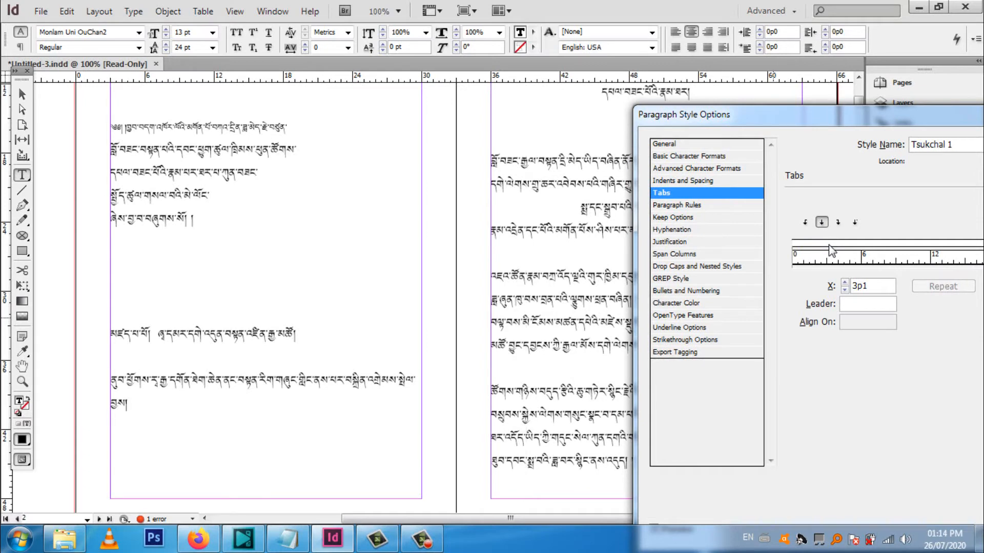
left_click_drag(868, 122, 436, 172)
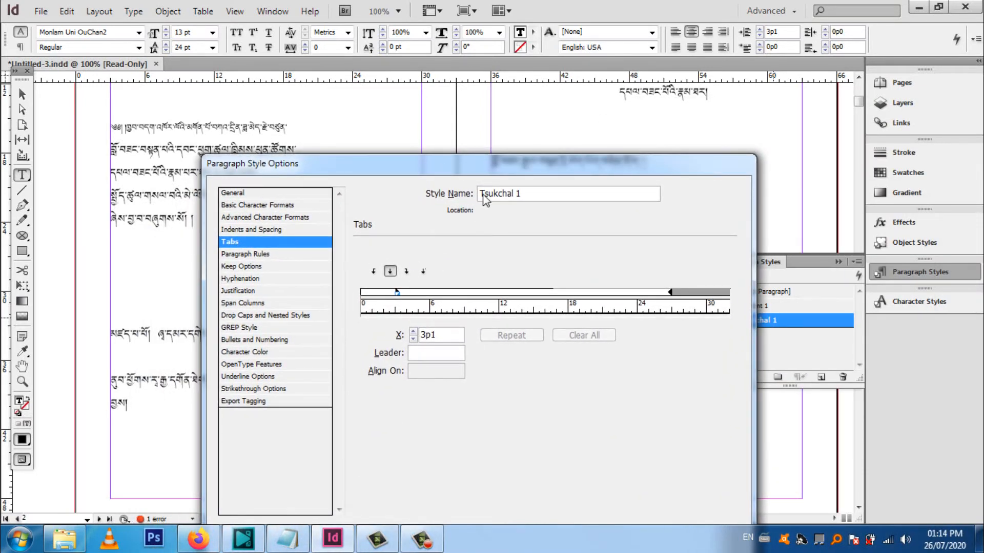
left_click_drag(499, 159, 493, 103)
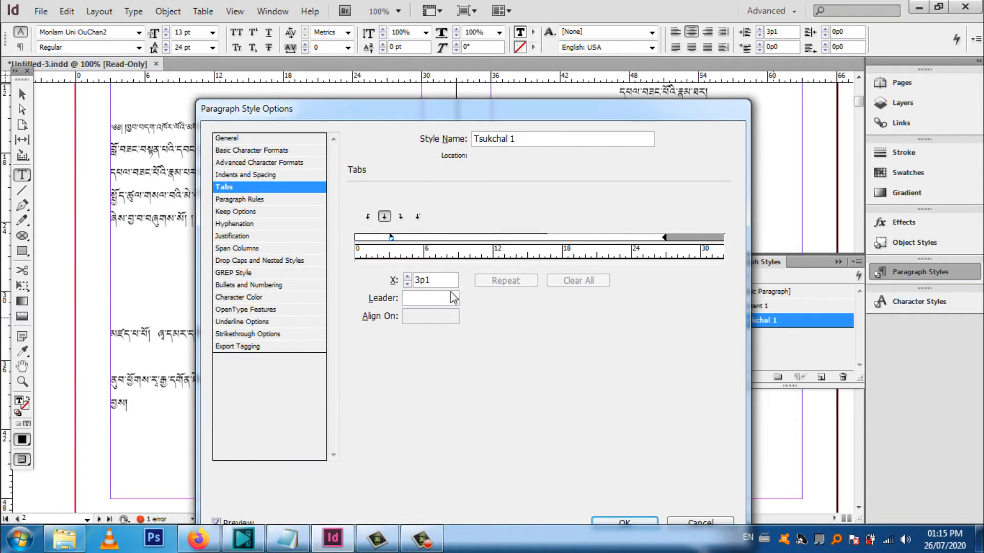
left_click(626, 524)
Apply the Tsukchal 1 style to all lines of the first two verses below the title
left_click(607, 315)
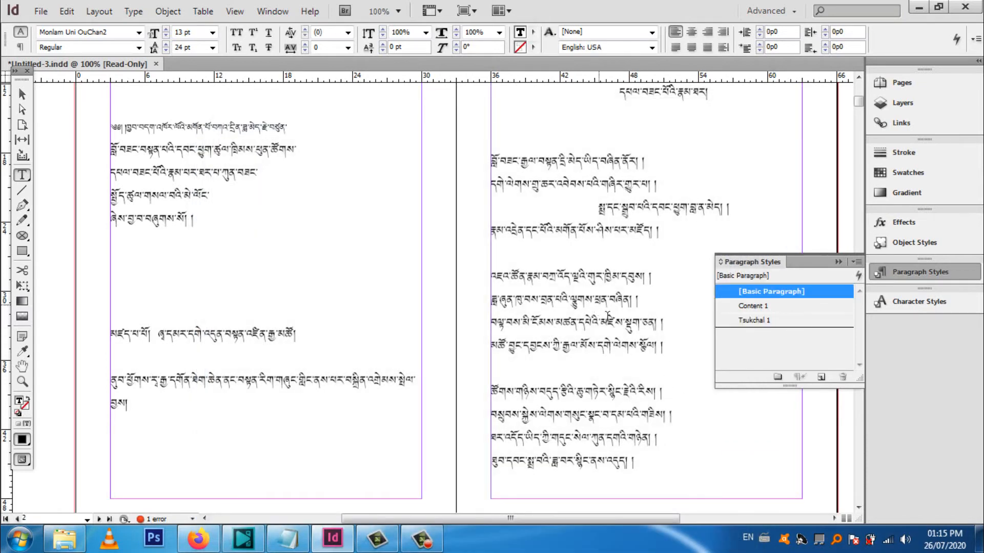
left_click_drag(686, 370, 552, 154)
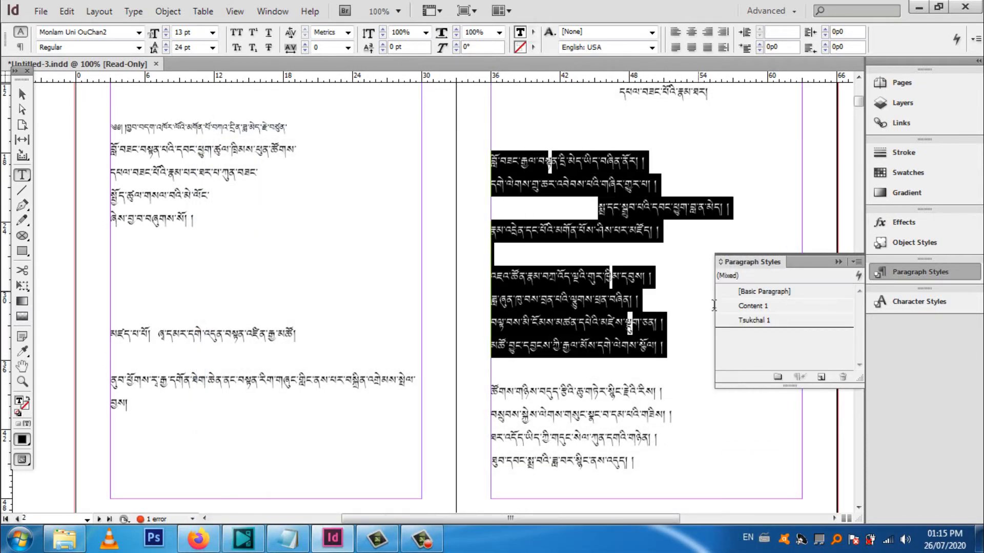
left_click(767, 322)
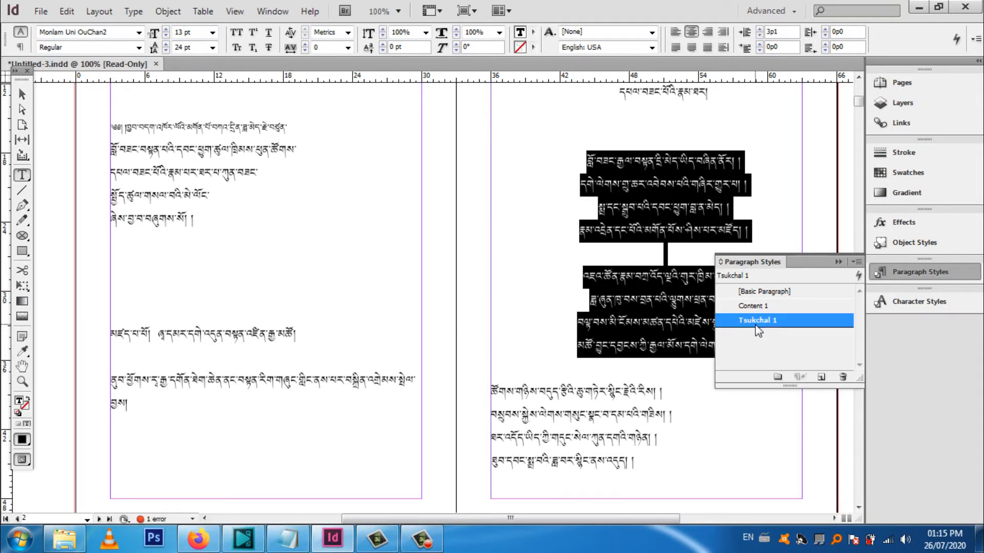
Change the Tsukchal 1 style's alignment to Left in its indents and spacing options and accept
right_click(757, 323)
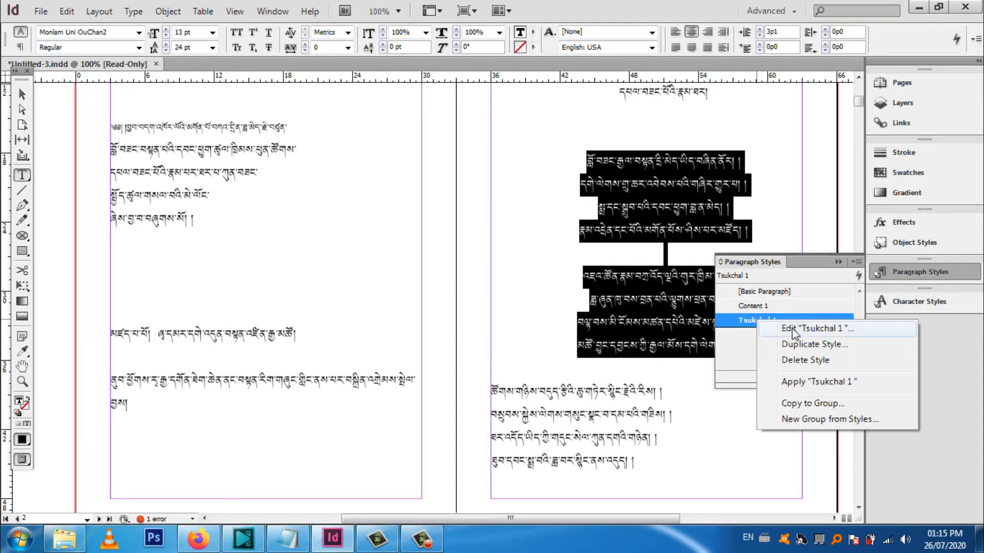
left_click(794, 329)
left_click_drag(515, 98, 959, 209)
left_click(700, 242)
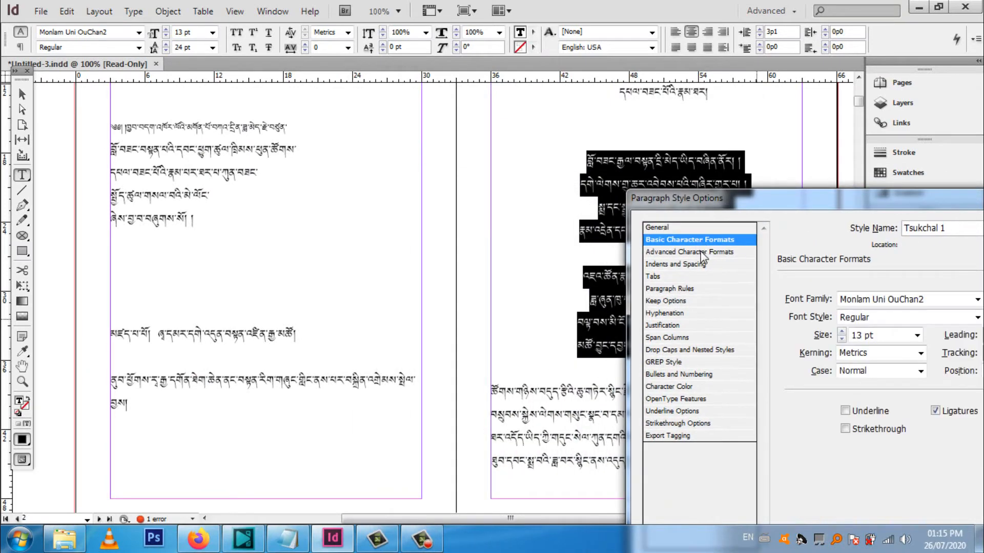
left_click(700, 252)
left_click(700, 263)
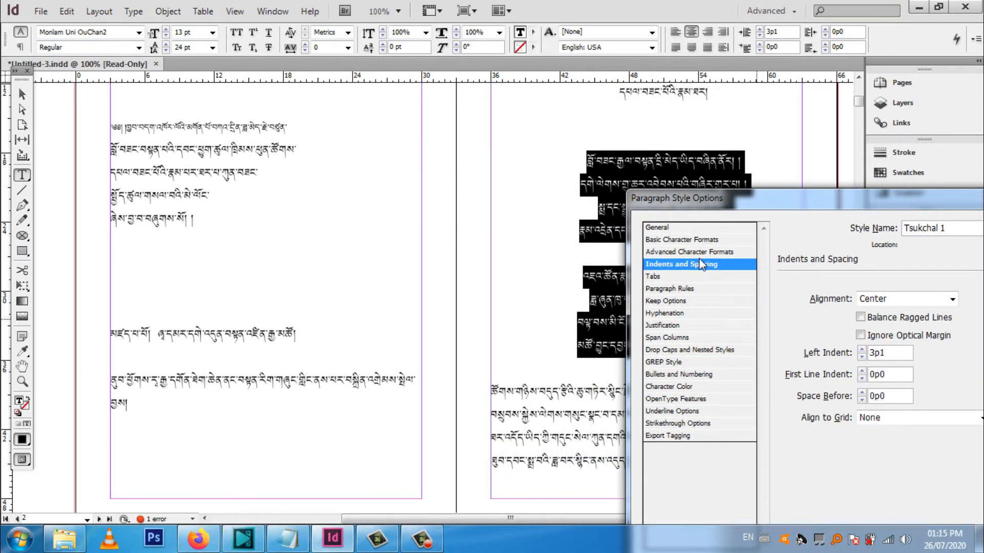
left_click(951, 299)
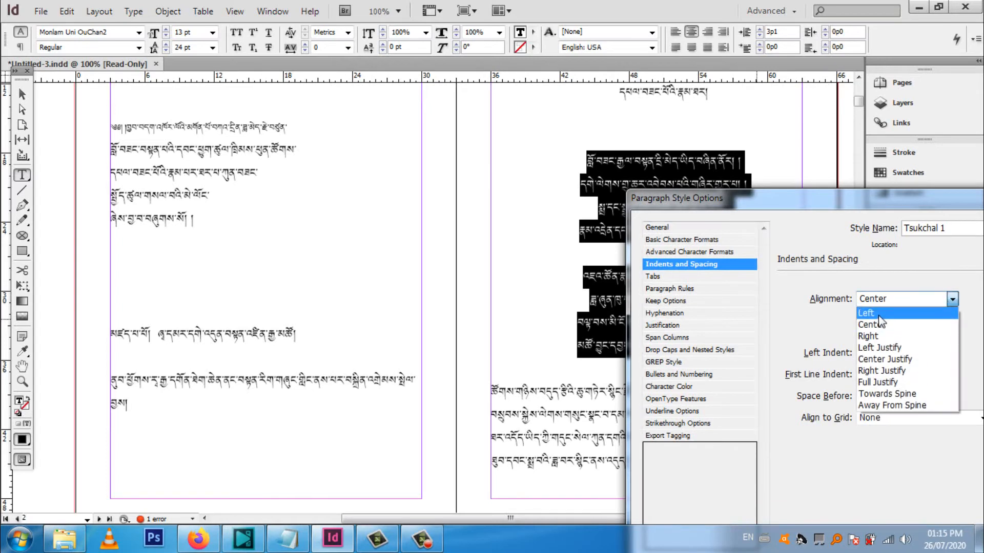
left_click(878, 316)
left_click_drag(779, 198, 251, 209)
left_click_drag(454, 222, 522, 115)
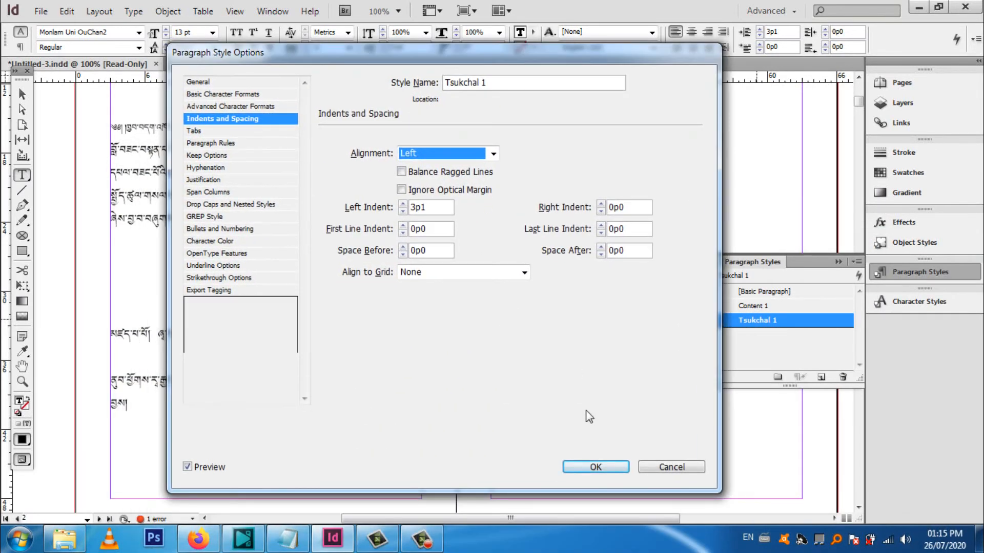
left_click(595, 467)
left_click(566, 300)
Apply the Content 1 style to all three lines of the title above the verses
scroll(576, 318, "up", 5)
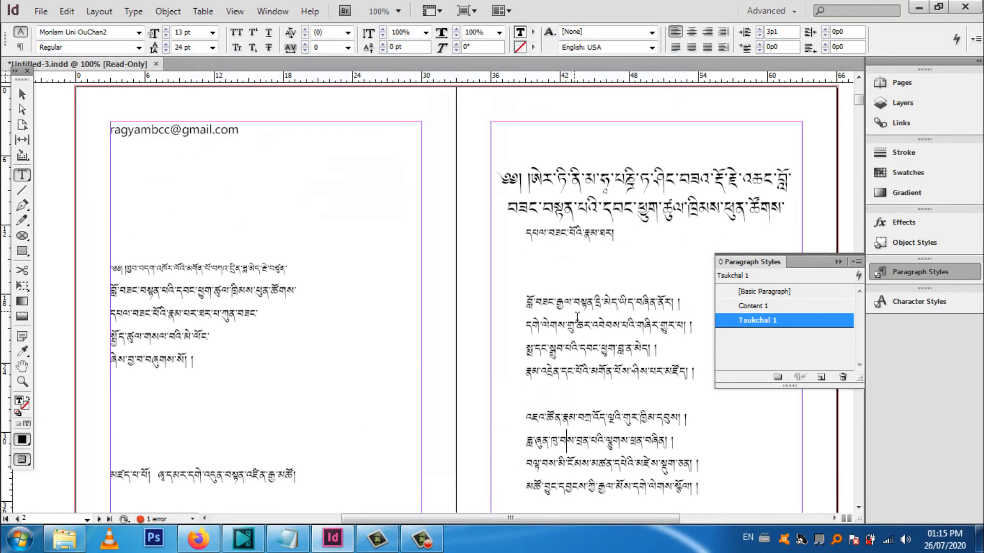
left_click_drag(616, 237, 501, 170)
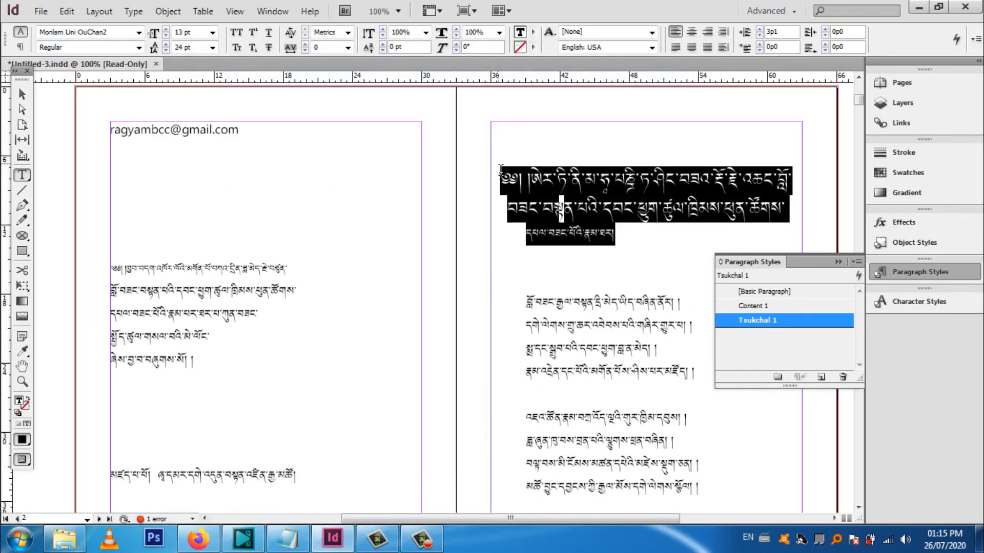
left_click(762, 305)
Apply the Tsukchal 1 style to the four-line third verse at the end of the title page
scroll(554, 291, "down", 7)
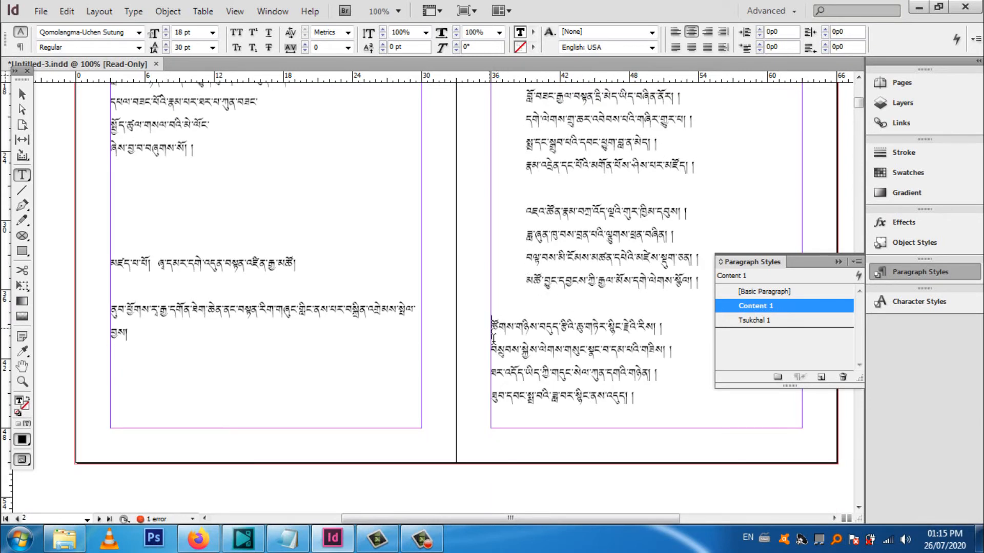
left_click_drag(493, 338, 563, 460)
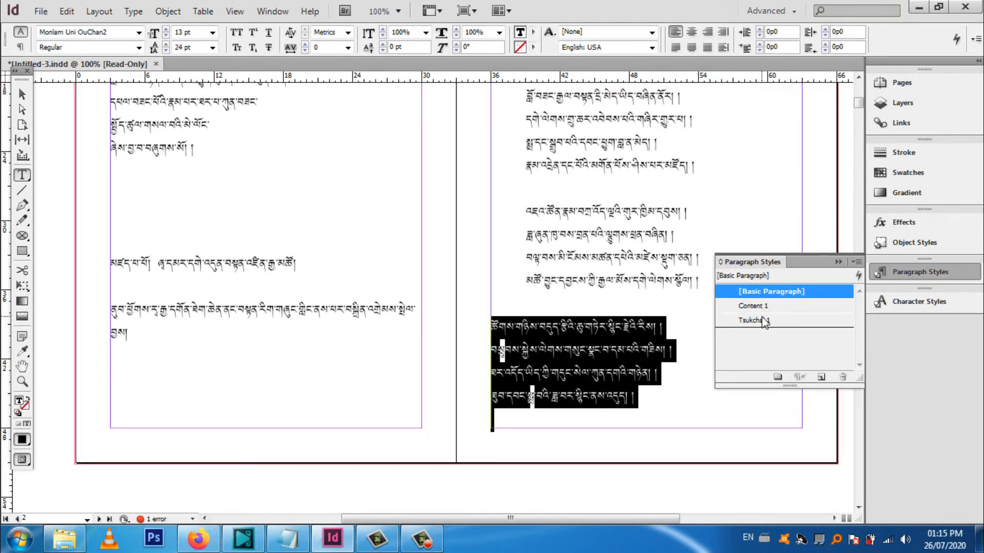
left_click(753, 320)
Apply the Tsukchal 1 style to the text from the title through the first three verses of the next spread
scroll(455, 383, "down", 12)
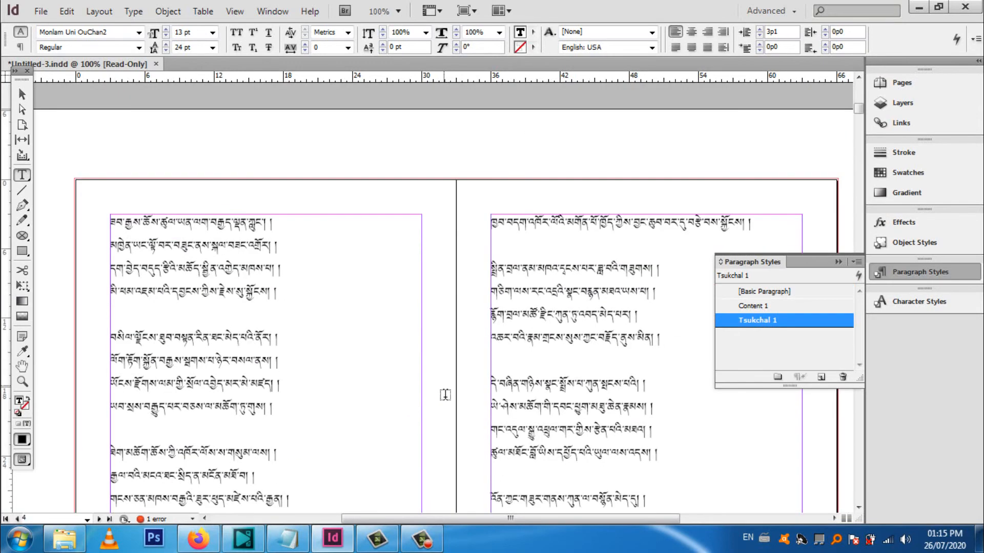
scroll(445, 395, "down", 5)
left_click_drag(300, 346, 139, 139)
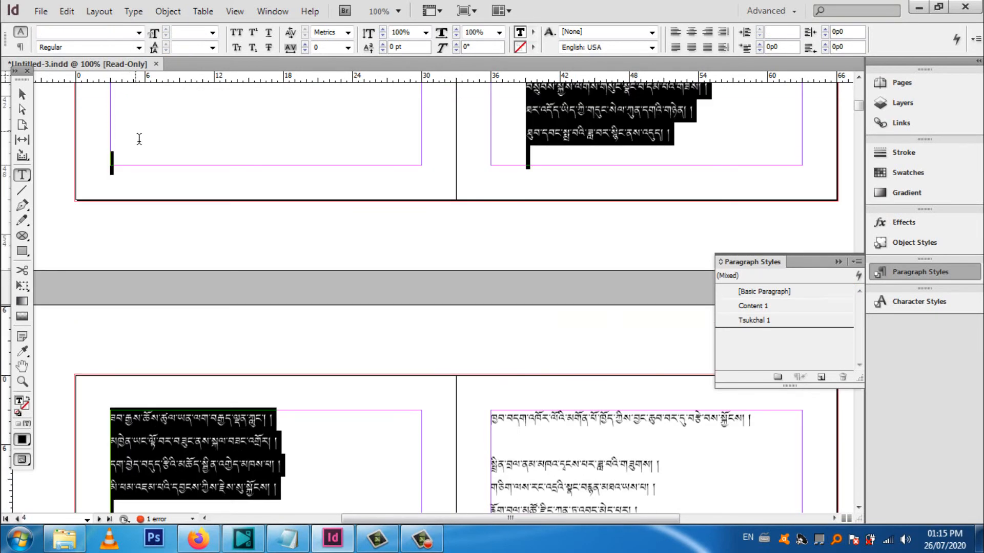
left_click(753, 321)
Reapply the Content 1 style to the whole three-line title above the first verse
scroll(600, 329, "up", 6)
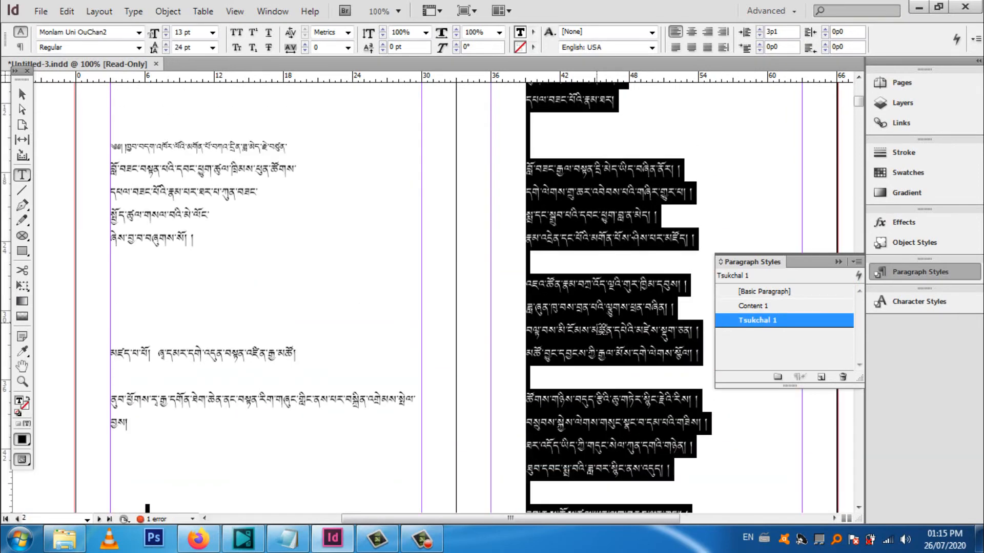
scroll(602, 329, "up", 3)
left_click(628, 225)
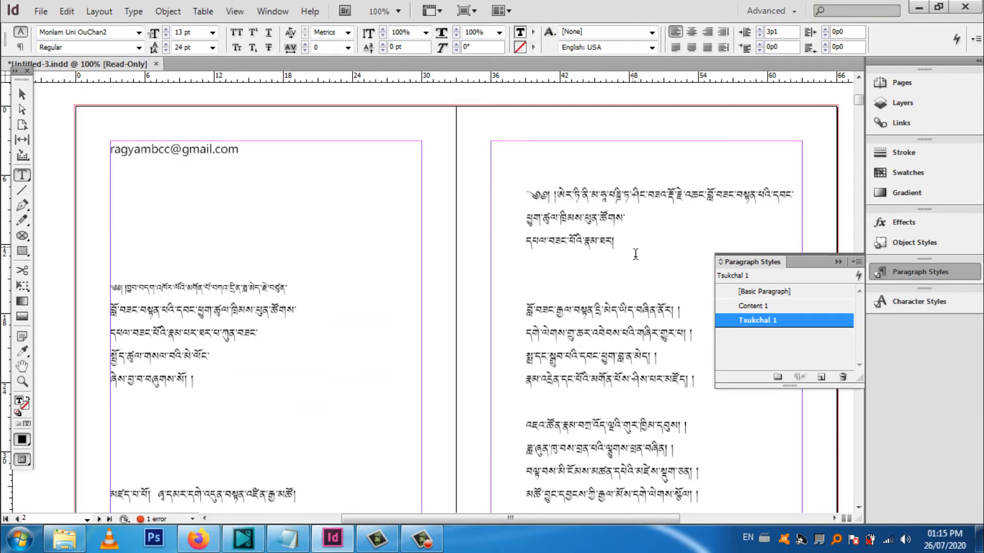
left_click_drag(636, 252, 497, 185)
left_click(774, 307)
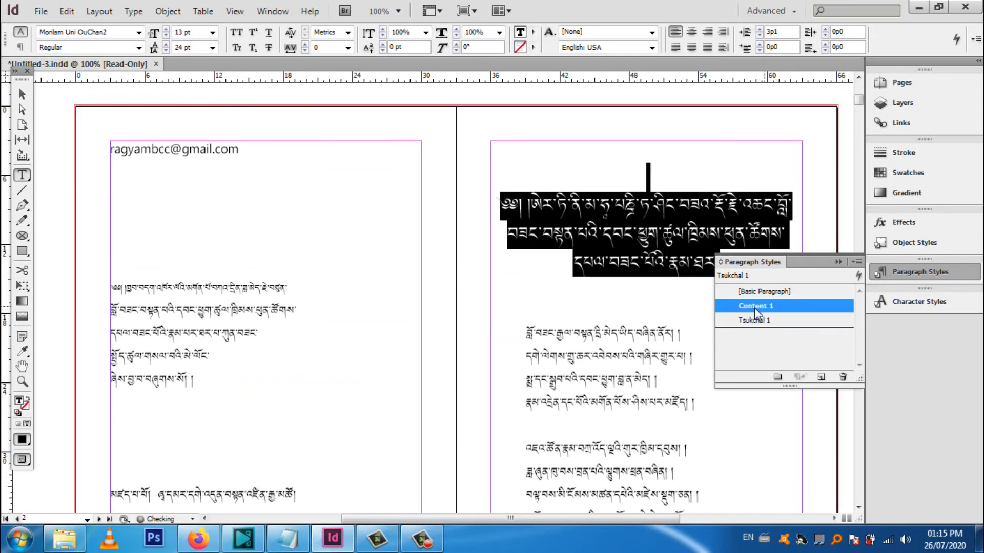
left_click(603, 302)
Look through the following spreads, checking the verse formatting and where the running prose text begins
scroll(604, 301, "down", 3)
scroll(604, 301, "down", 10)
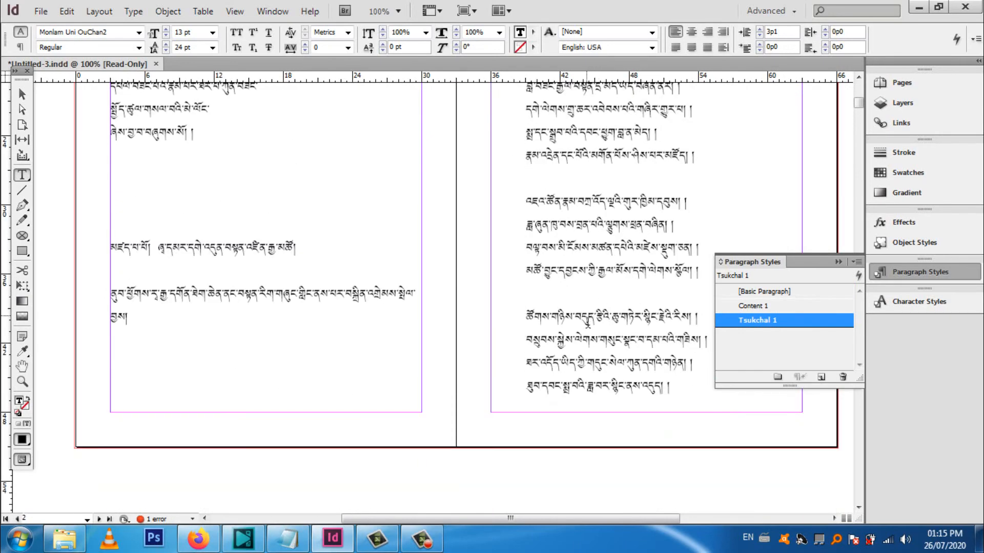
scroll(577, 324, "down", 5)
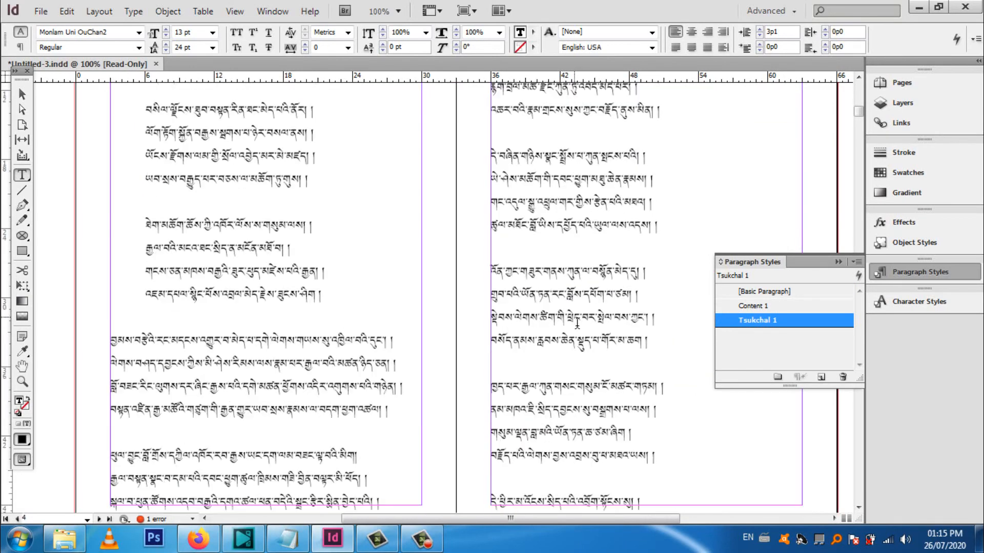
scroll(482, 340, "up", 2)
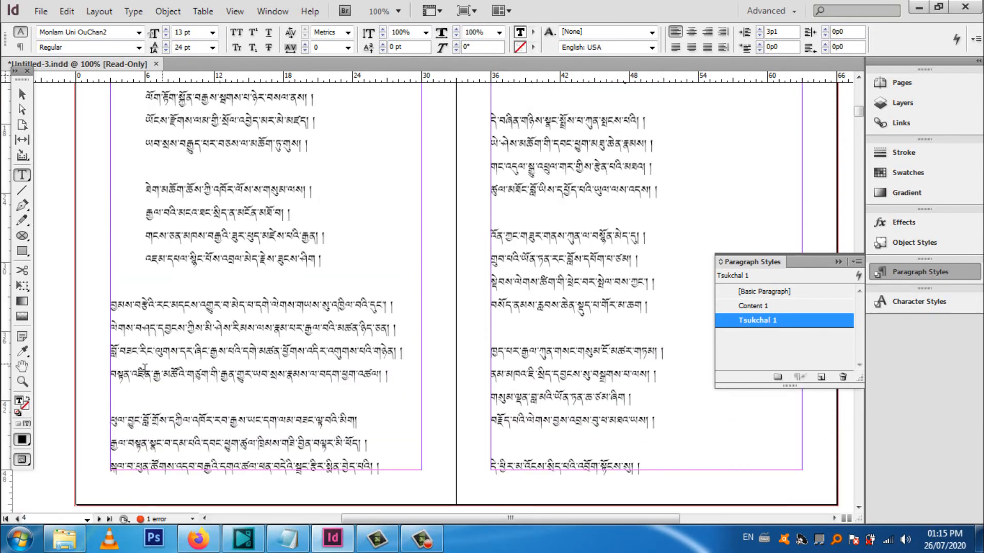
scroll(359, 353, "down", 3)
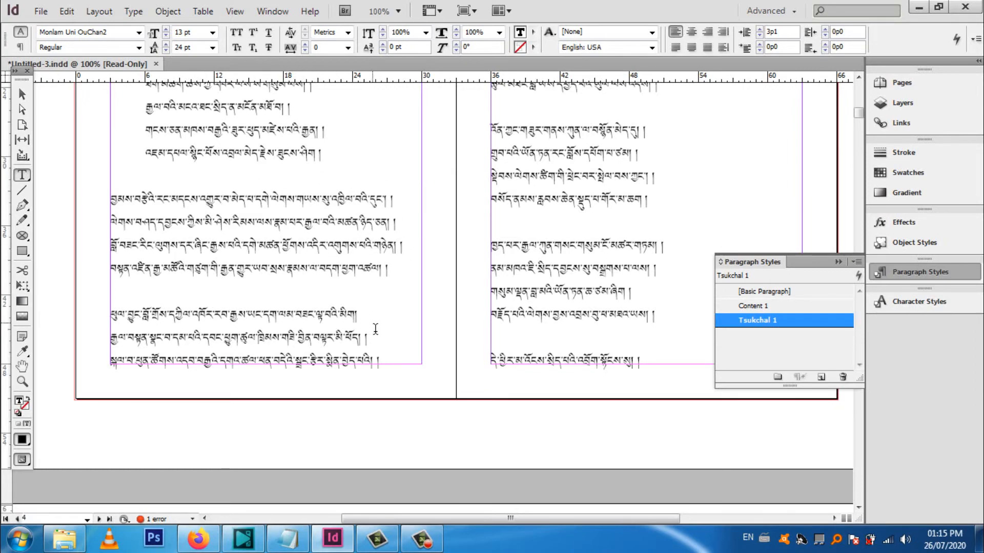
scroll(376, 328, "up", 10)
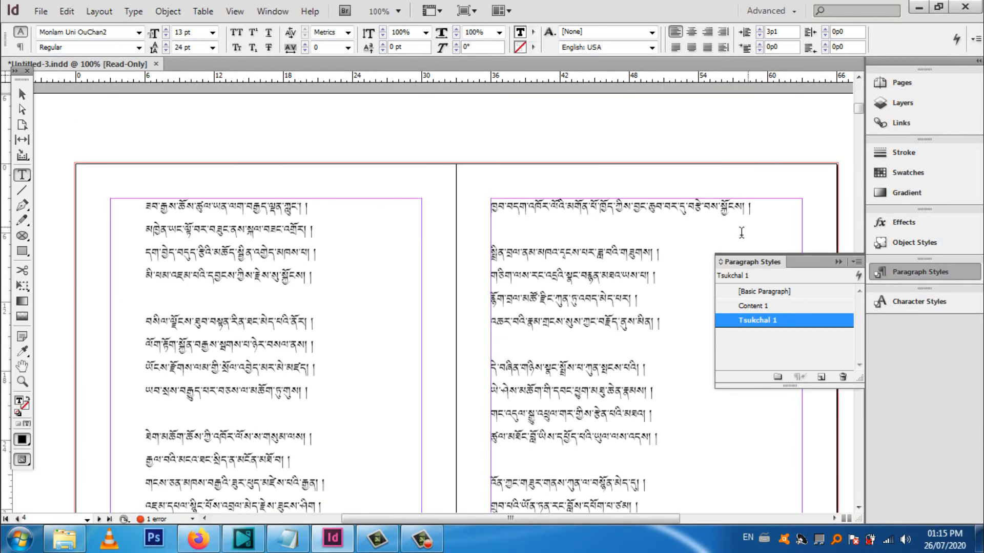
scroll(425, 353, "down", 6)
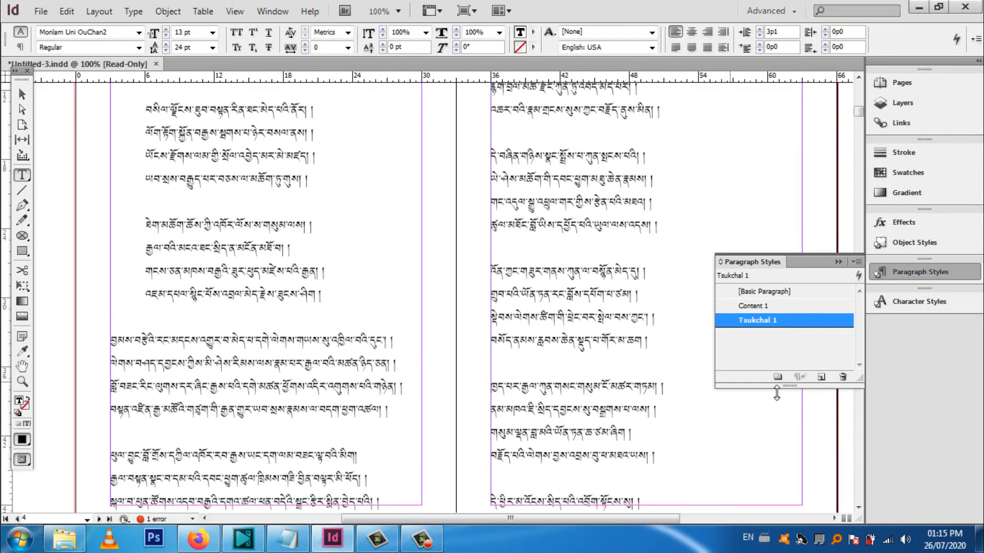
scroll(211, 376, "down", 3)
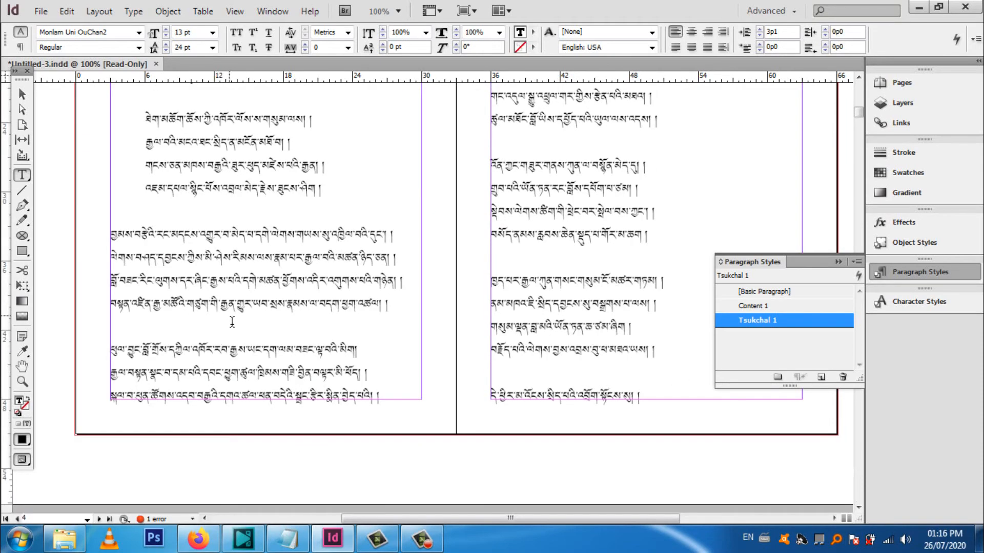
scroll(277, 357, "down", 12)
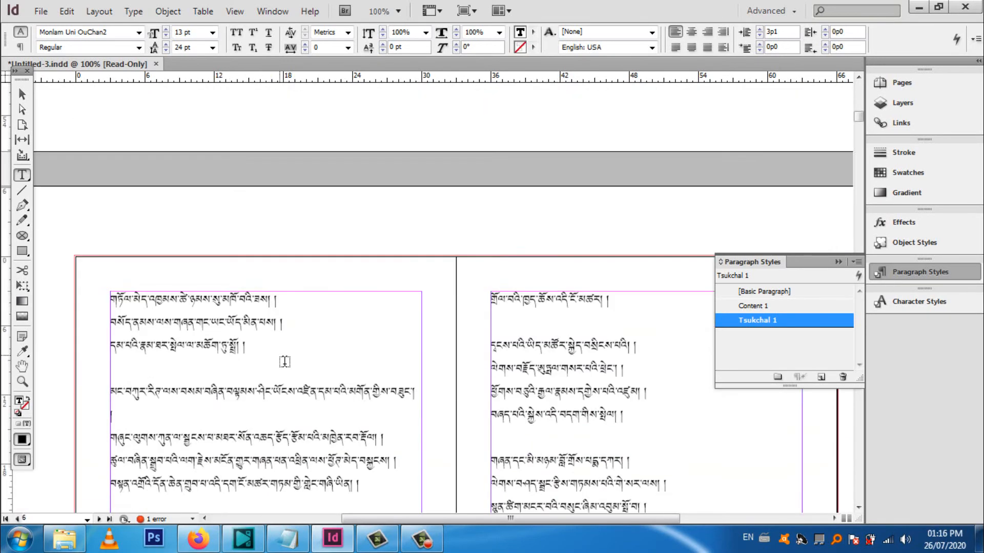
scroll(285, 373, "up", 12)
scroll(284, 373, "down", 20)
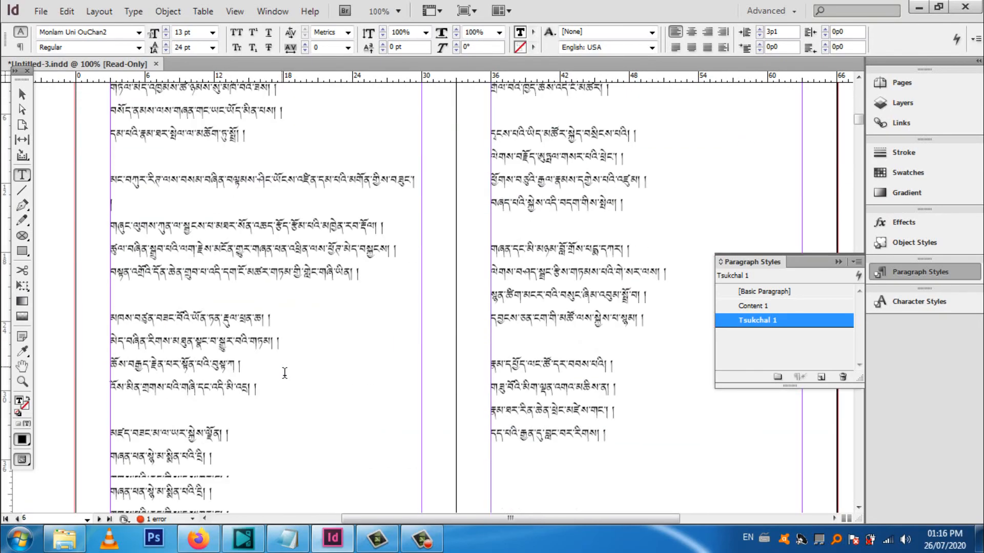
scroll(285, 372, "up", 12)
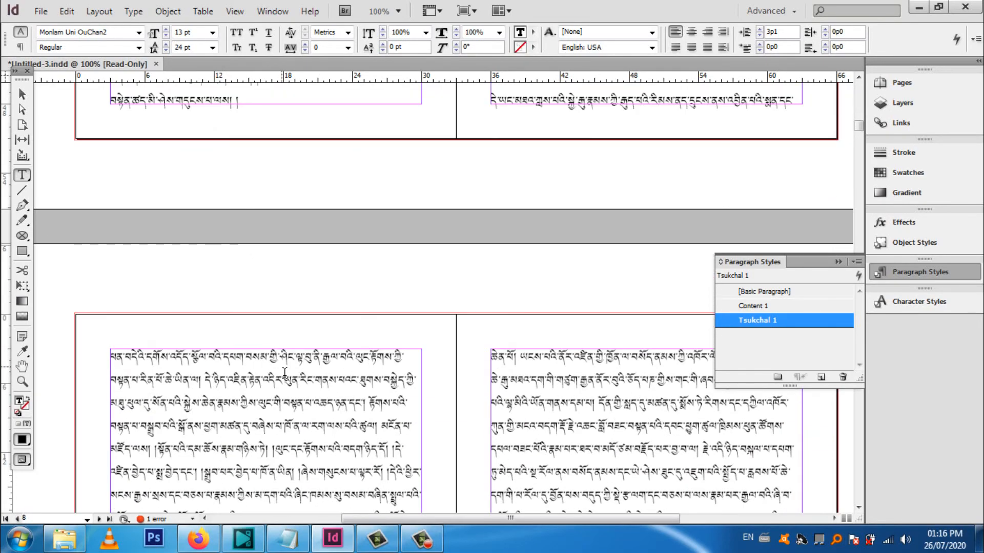
Create a paragraph style from the first prose line after the verses and name it body 1
left_click(771, 291)
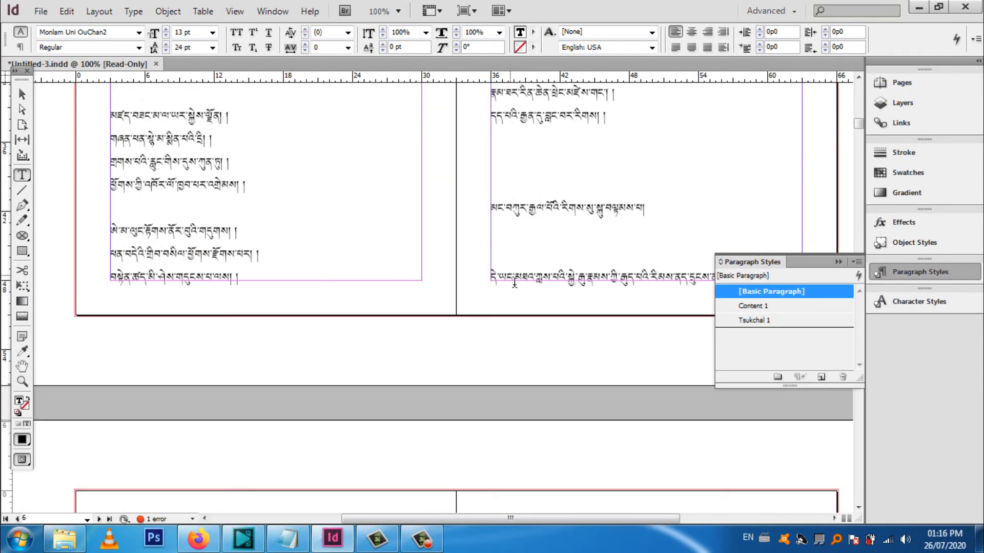
left_click(821, 377)
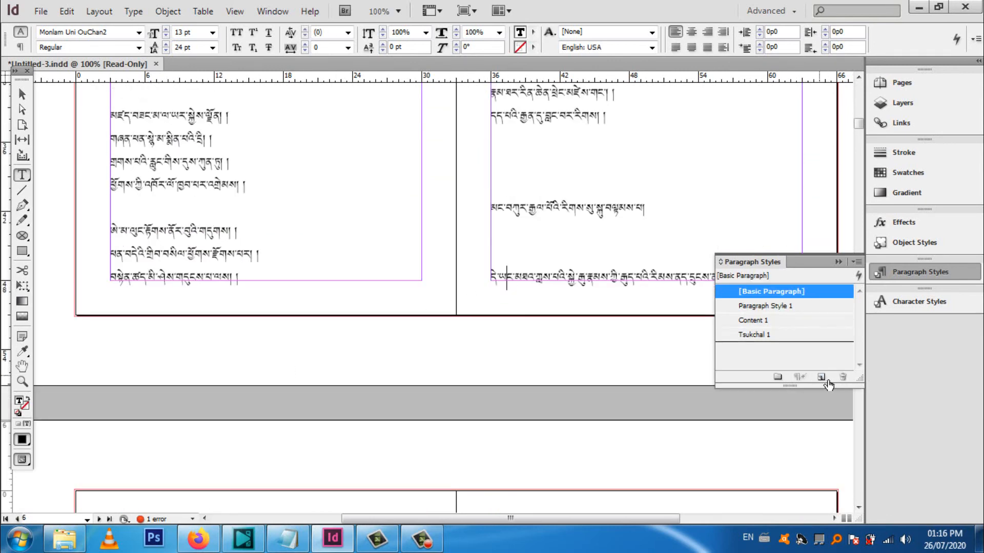
left_click(769, 306)
right_click(776, 306)
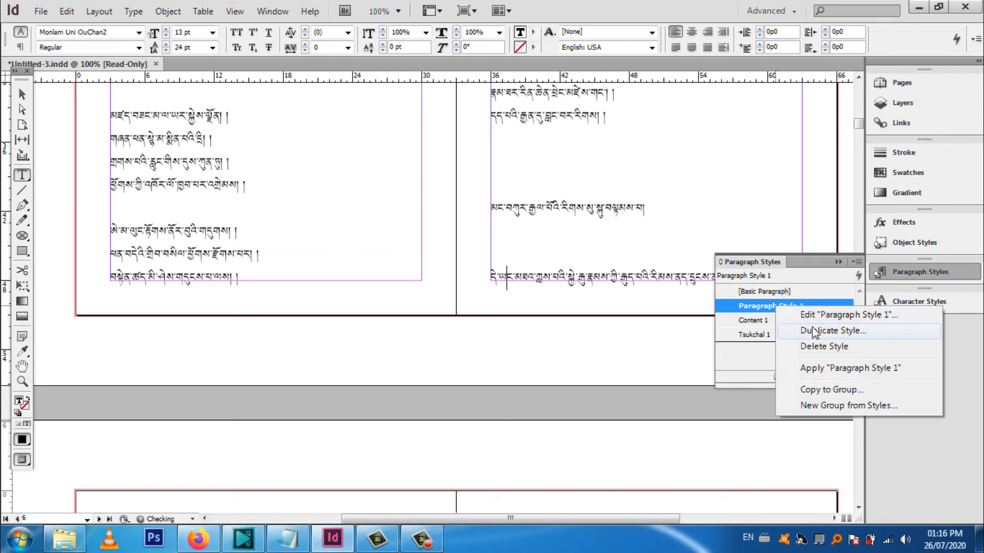
left_click(830, 314)
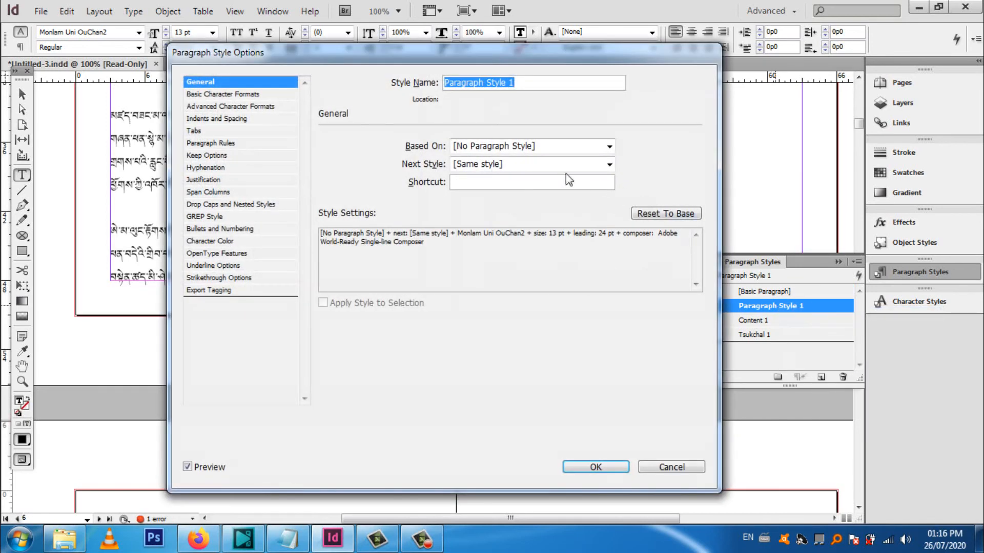
type("bo")
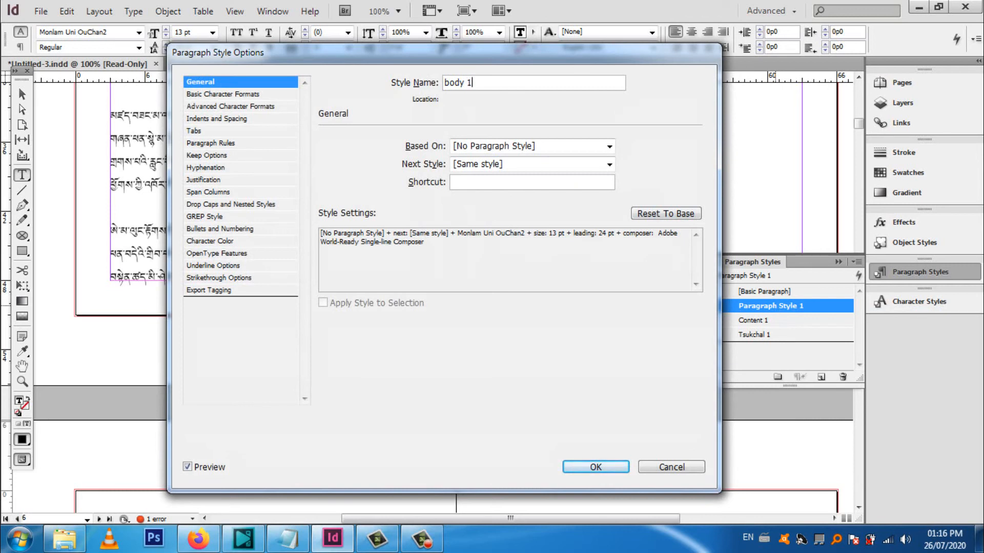
type("dy 1")
Check the body 1 style's character formats, set its first line indent to 2p3 on the tab ruler, and accept the options
left_click(231, 94)
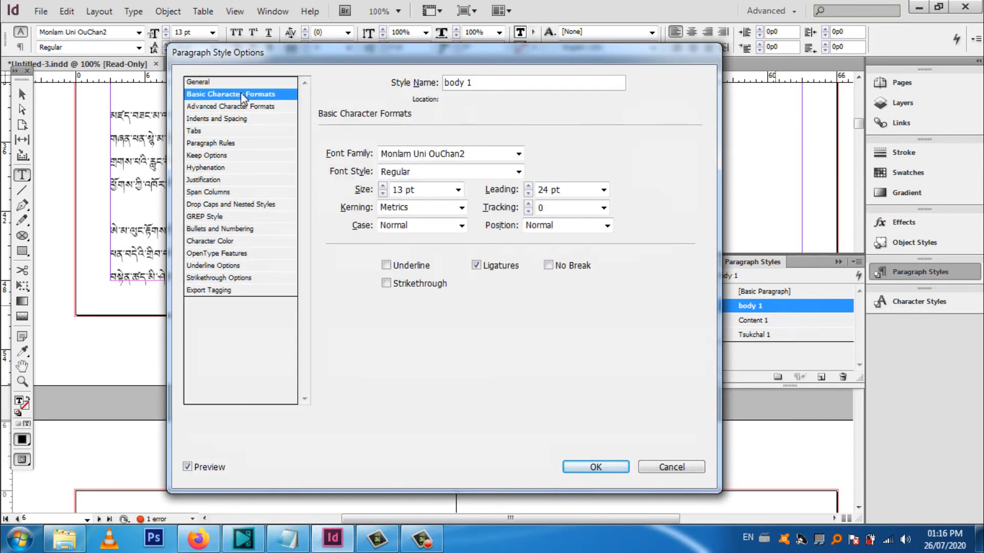
left_click(200, 106)
left_click(194, 130)
left_click_drag(318, 51, 794, 71)
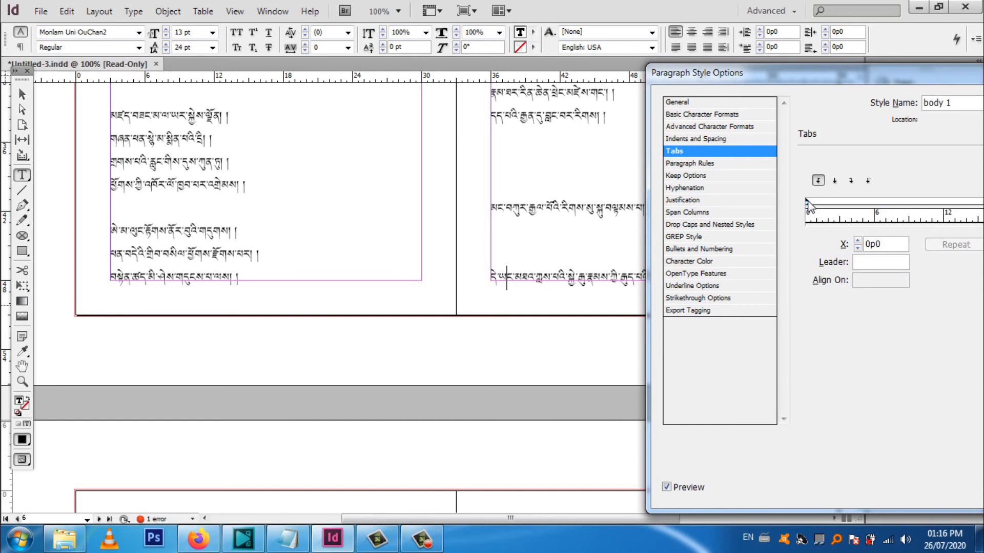
left_click_drag(810, 205, 835, 207)
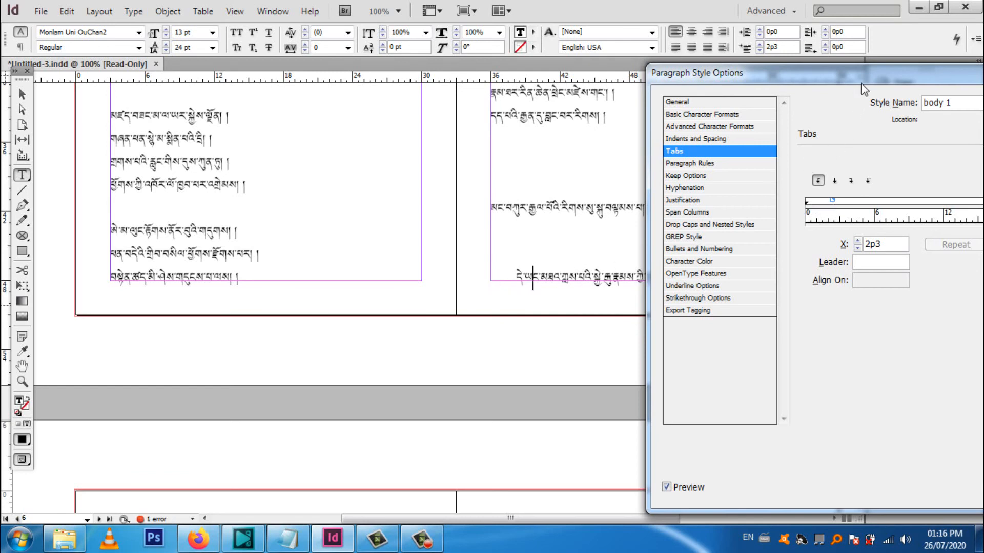
left_click_drag(864, 89, 504, 31)
left_click(698, 432)
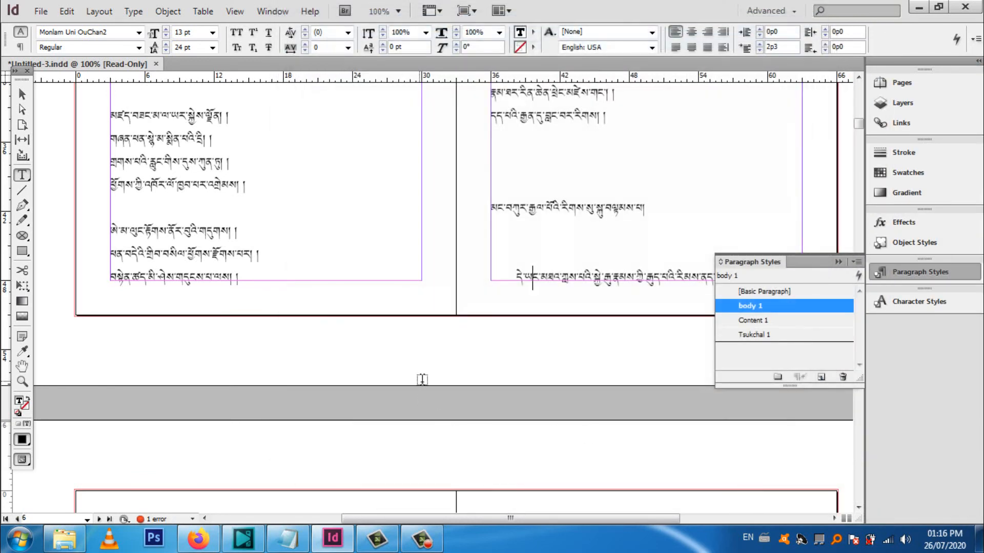
scroll(422, 379, "down", 3)
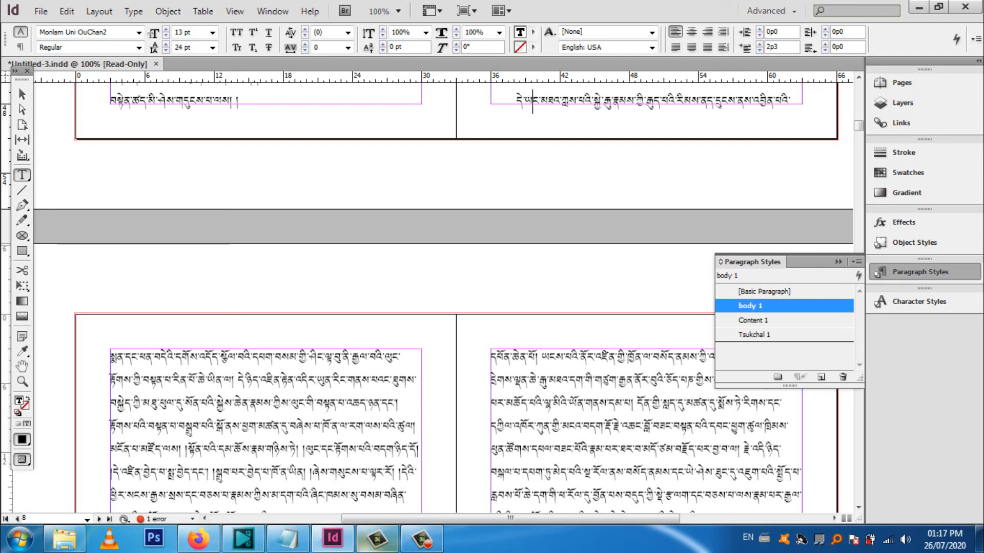
left_click(423, 540)
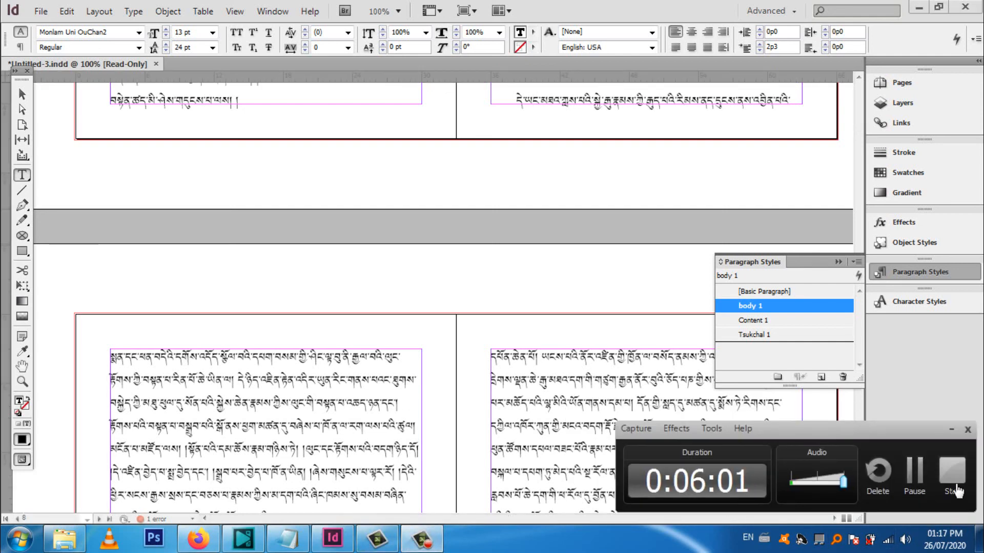
left_click(957, 489)
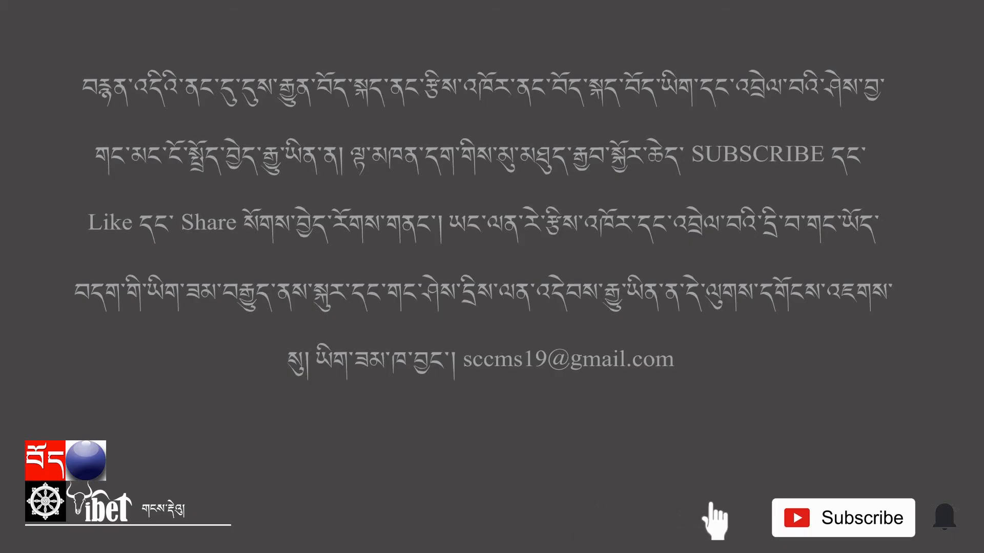